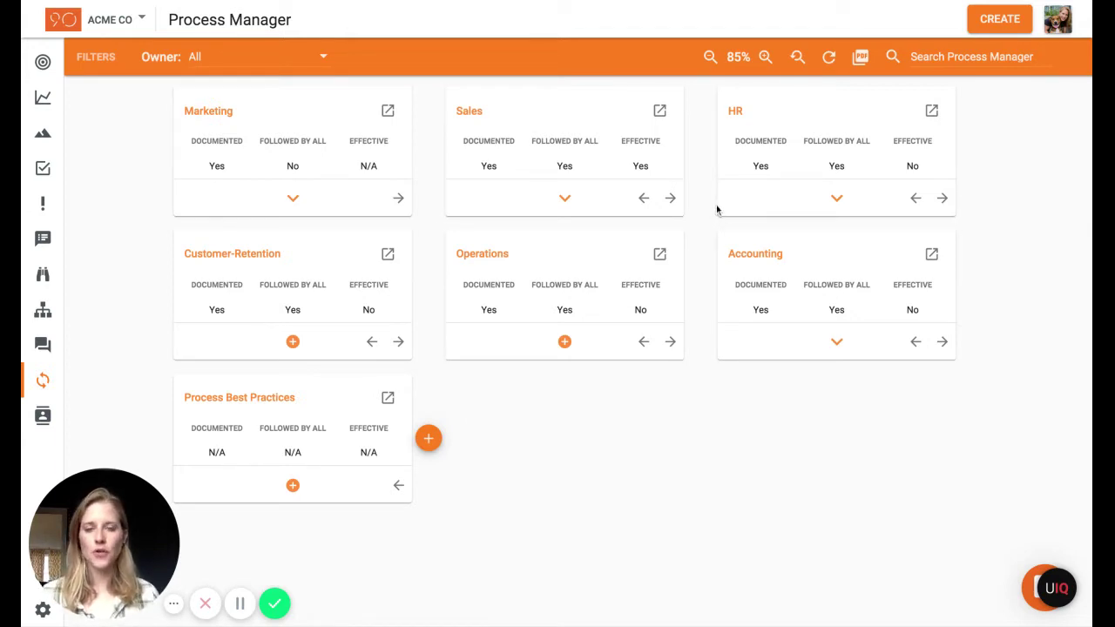
{"action": "left_click", "coordinate": [429, 439]}
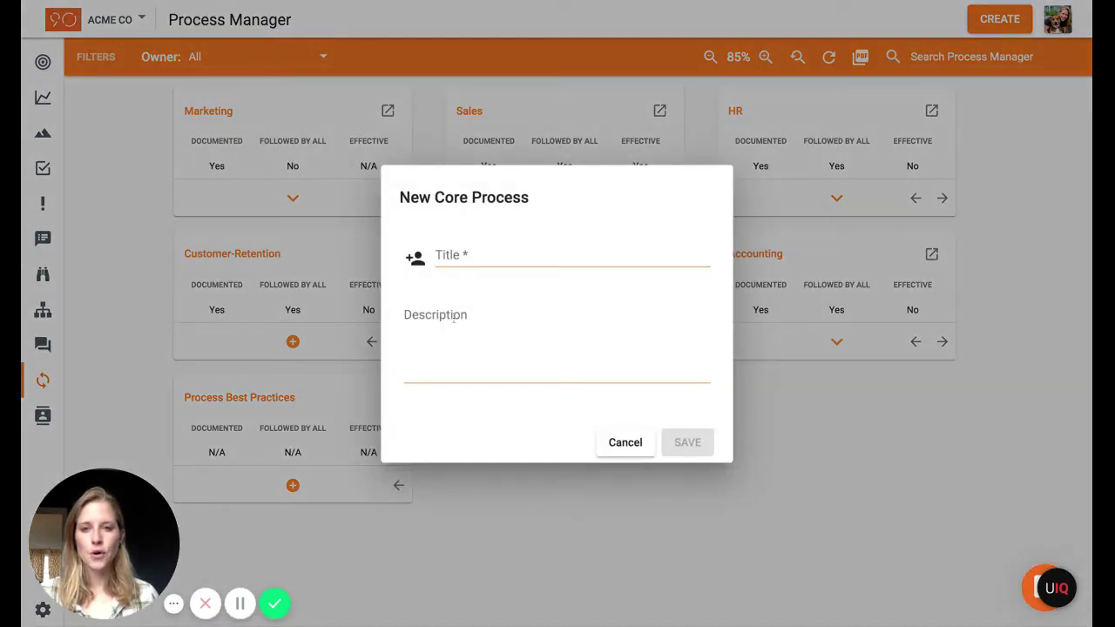
{"action": "left_click", "coordinate": [416, 259]}
{"action": "mouse_move", "coordinate": [421, 275]}
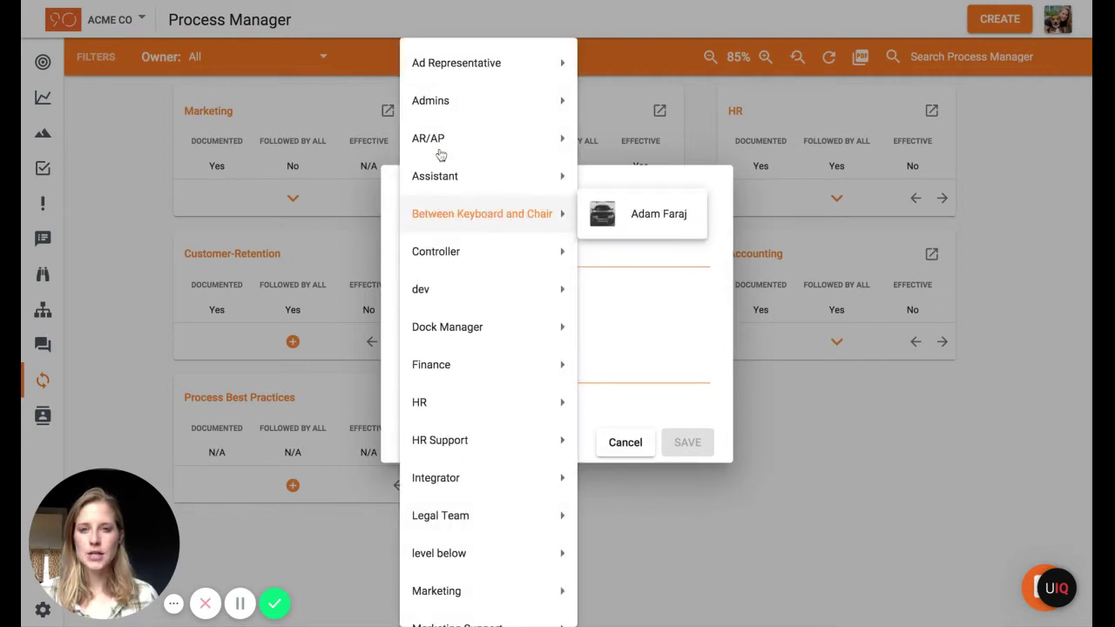
{"action": "mouse_move", "coordinate": [438, 126]}
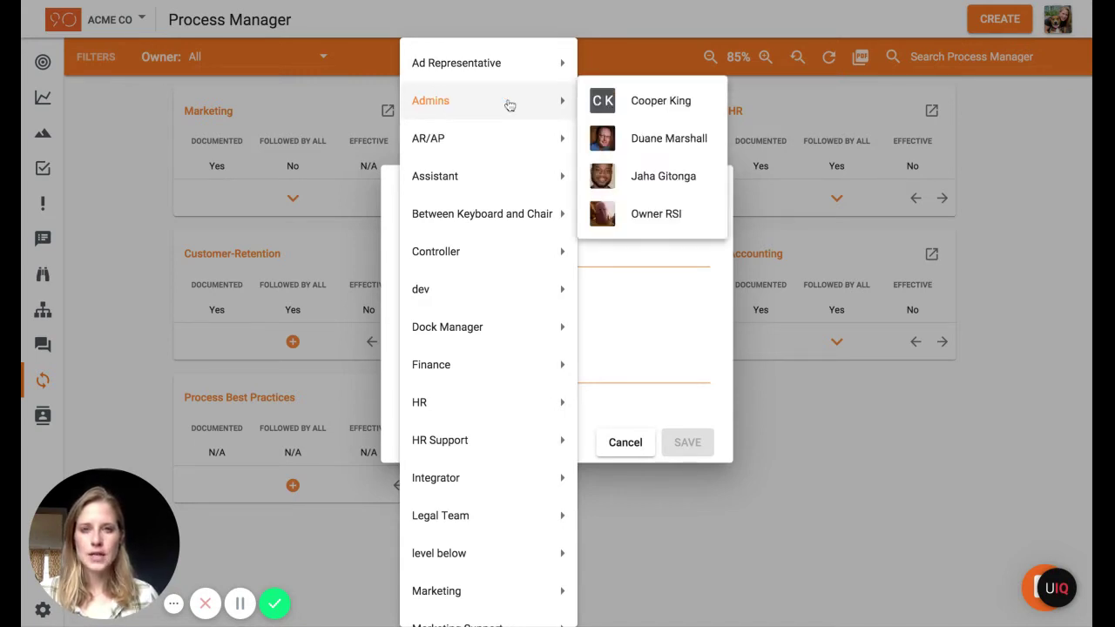
{"action": "left_click", "coordinate": [676, 152]}
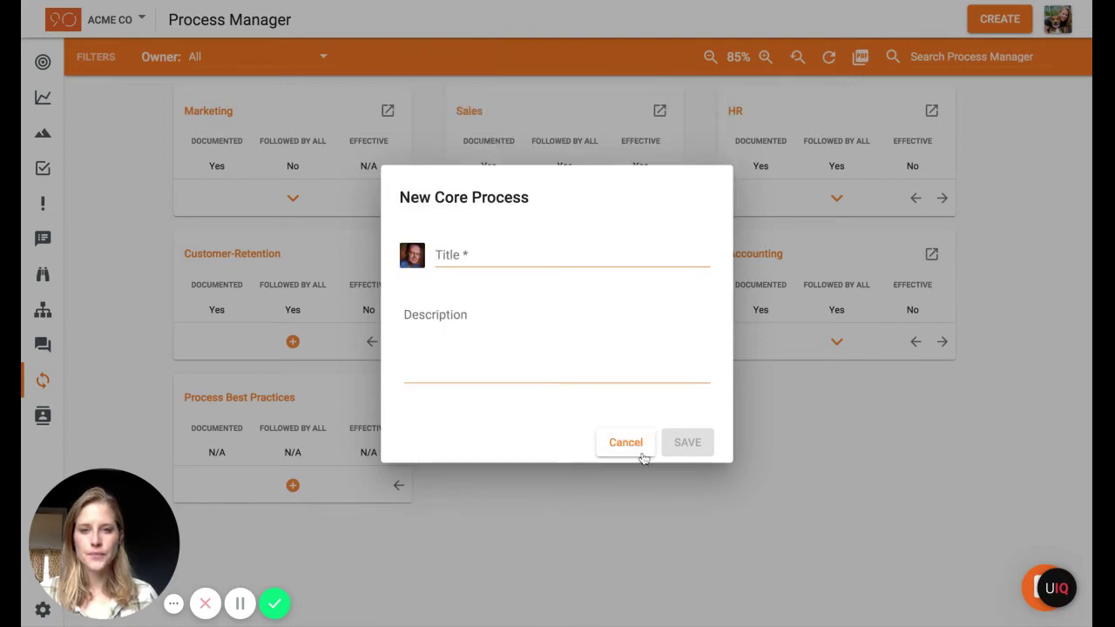
{"action": "left_click", "coordinate": [486, 256]}
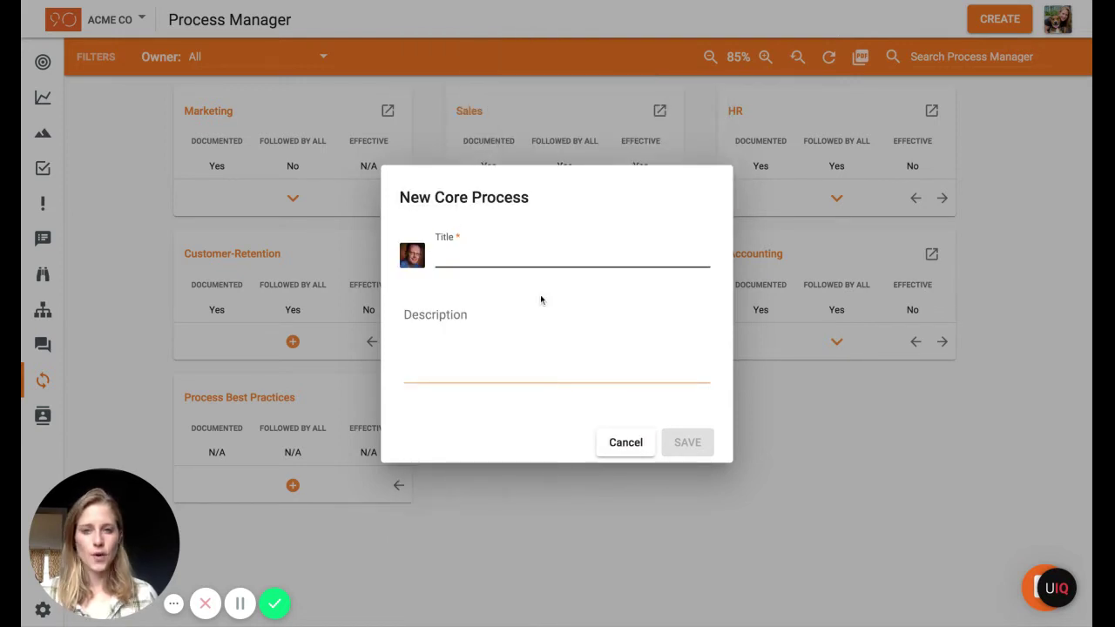
{"action": "left_click", "coordinate": [616, 443]}
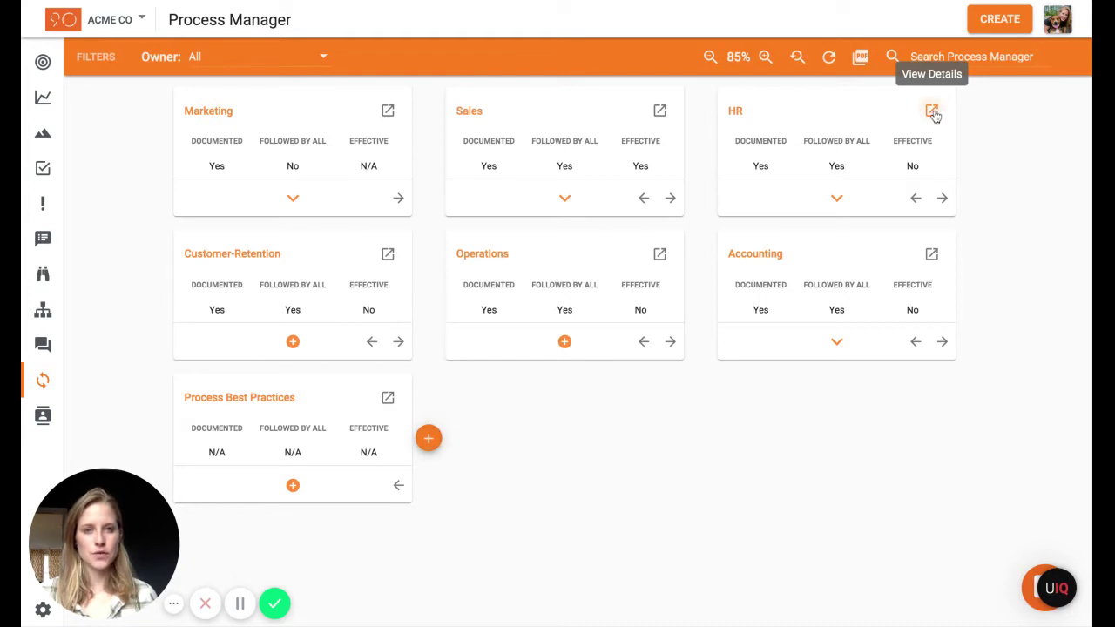
Step: Open the HR process details, check the Followed By All choices, review the measurables and attachments, and close the details
{"action": "left_click", "coordinate": [931, 112]}
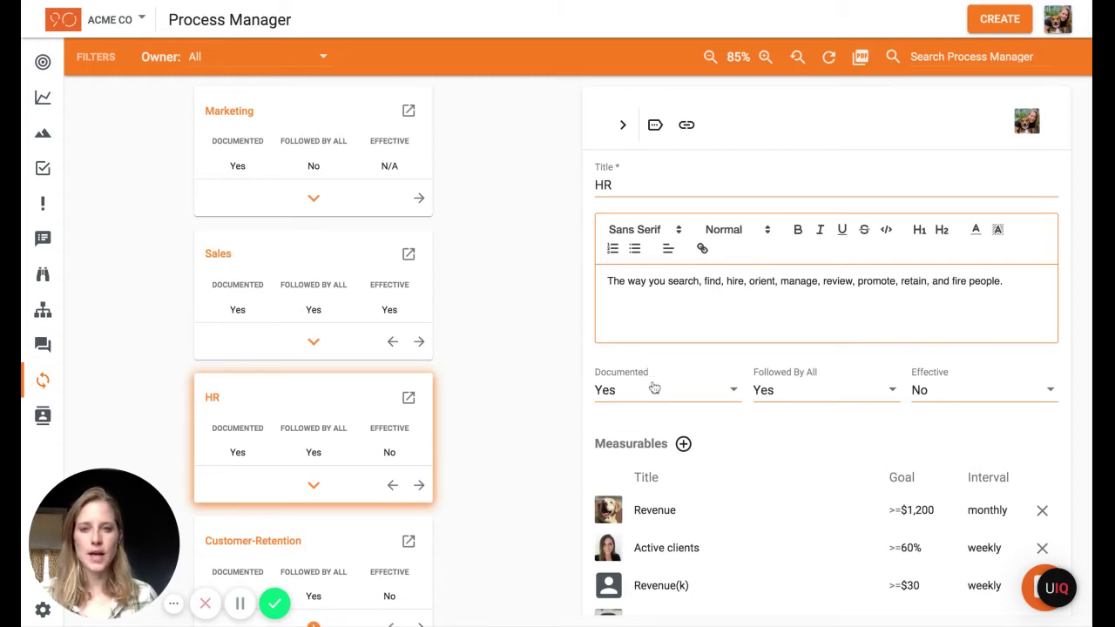
{"action": "left_click", "coordinate": [799, 406]}
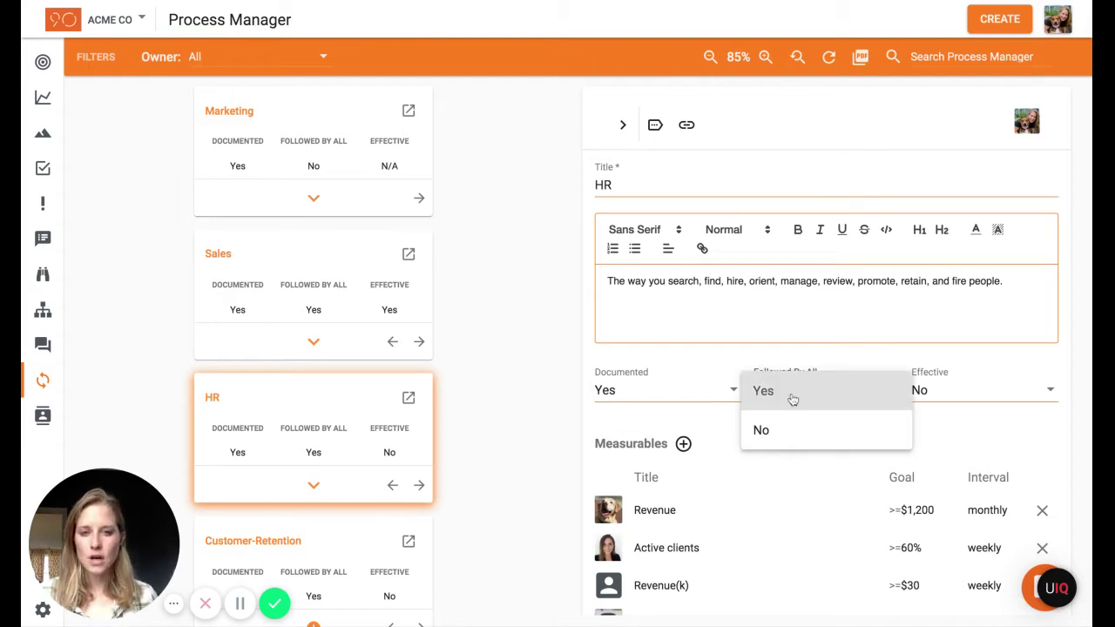
{"action": "left_click", "coordinate": [794, 356]}
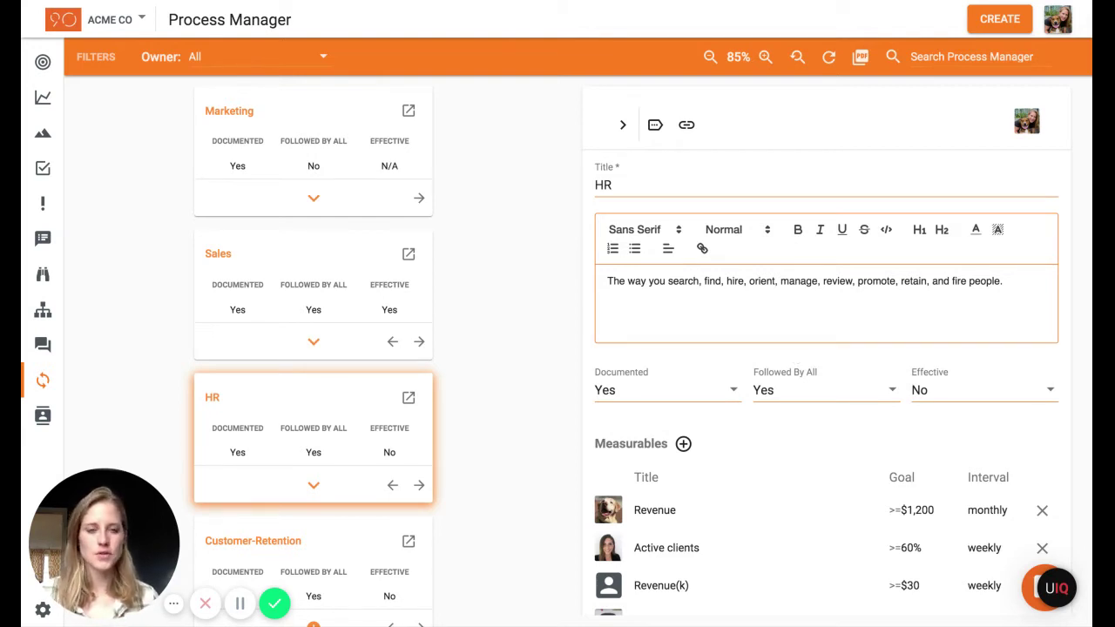
{"action": "scroll", "coordinate": [832, 396], "scroll_direction": "down", "scroll_amount": 1}
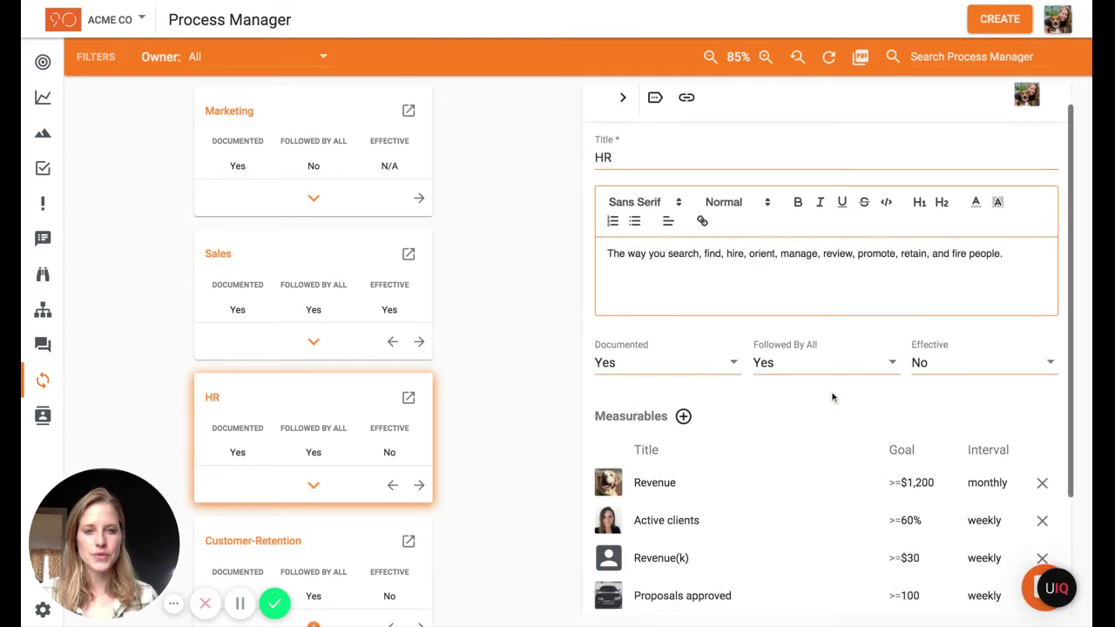
{"action": "scroll", "coordinate": [830, 397], "scroll_direction": "down", "scroll_amount": 3}
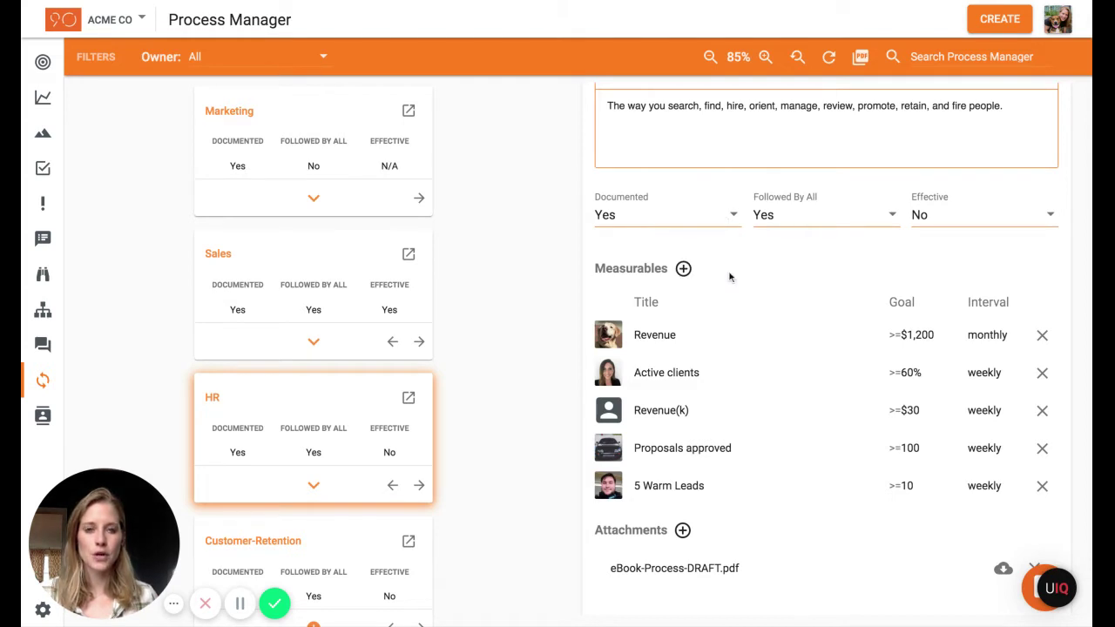
{"action": "scroll", "coordinate": [734, 529], "scroll_direction": "down", "scroll_amount": 1}
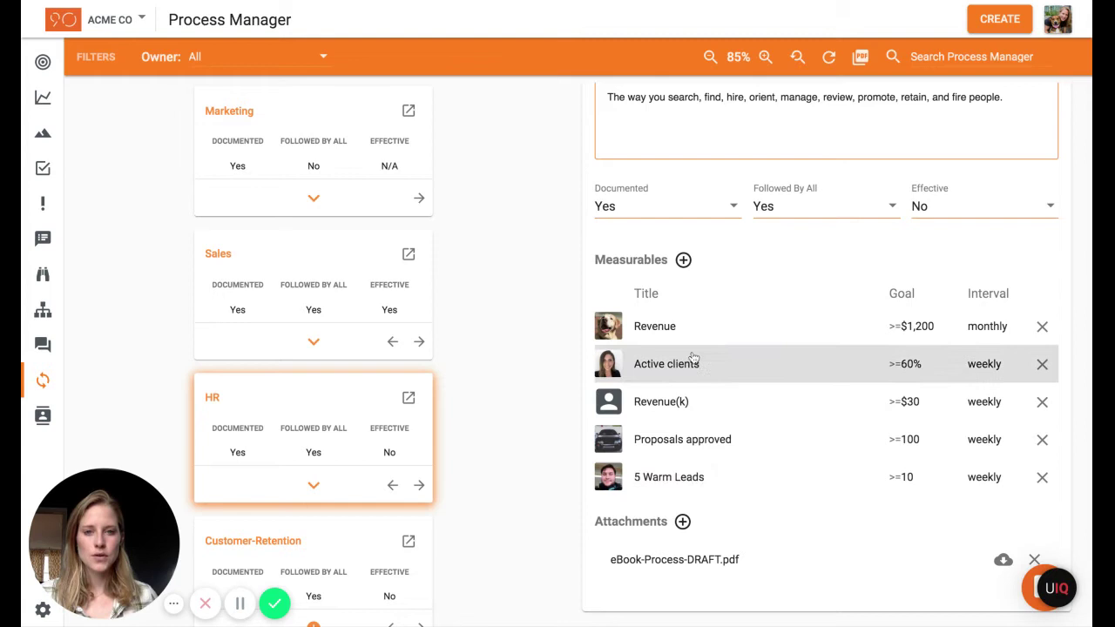
{"action": "scroll", "coordinate": [714, 549], "scroll_direction": "up", "scroll_amount": 1}
{"action": "scroll", "coordinate": [715, 547], "scroll_direction": "up", "scroll_amount": 1}
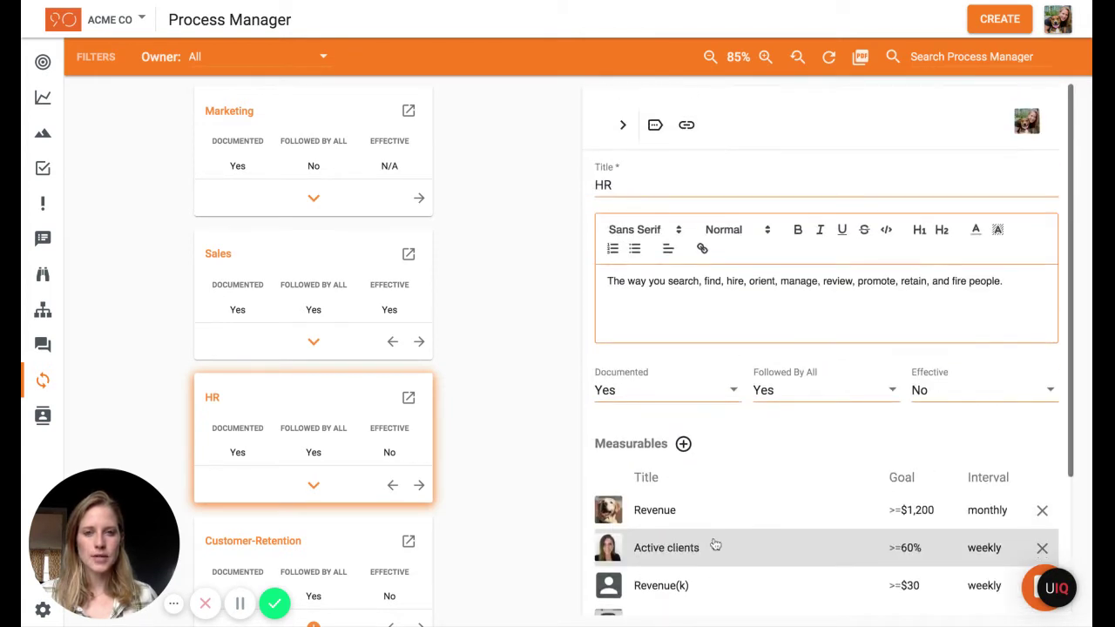
{"action": "left_click", "coordinate": [624, 126]}
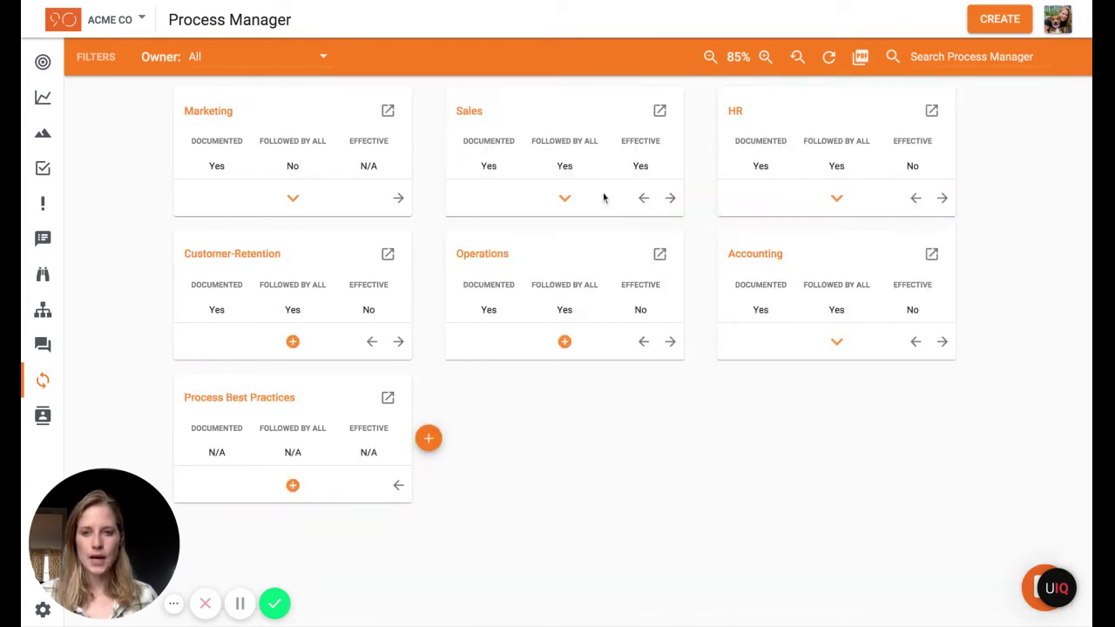
Step: Expand the HR core process to show its steps
{"action": "left_click", "coordinate": [837, 200]}
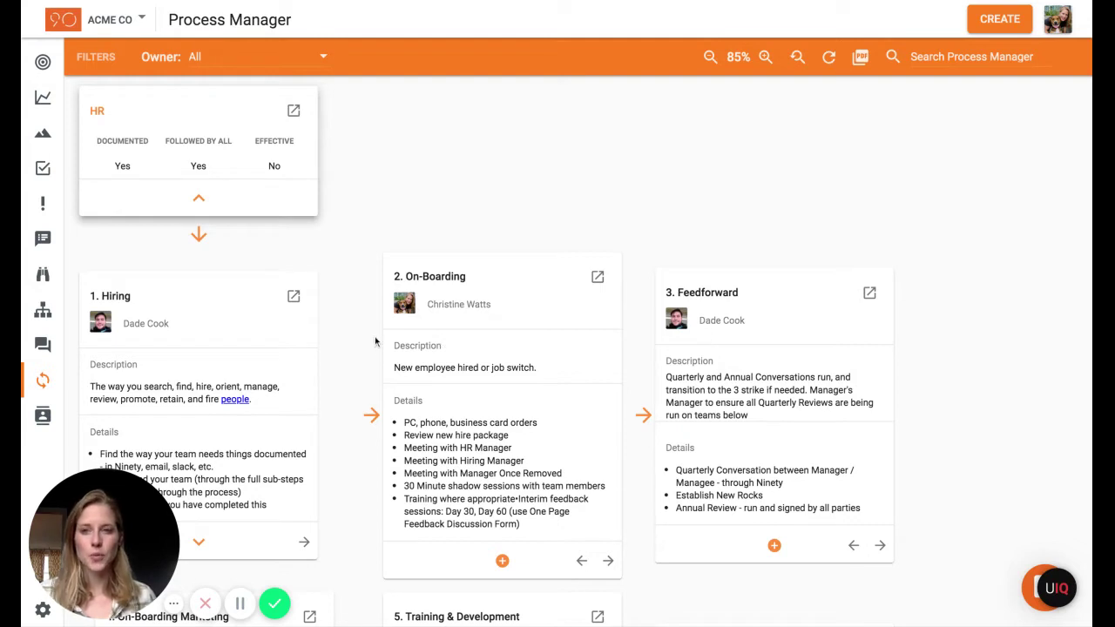
{"action": "scroll", "coordinate": [391, 331], "scroll_direction": "down", "scroll_amount": 1}
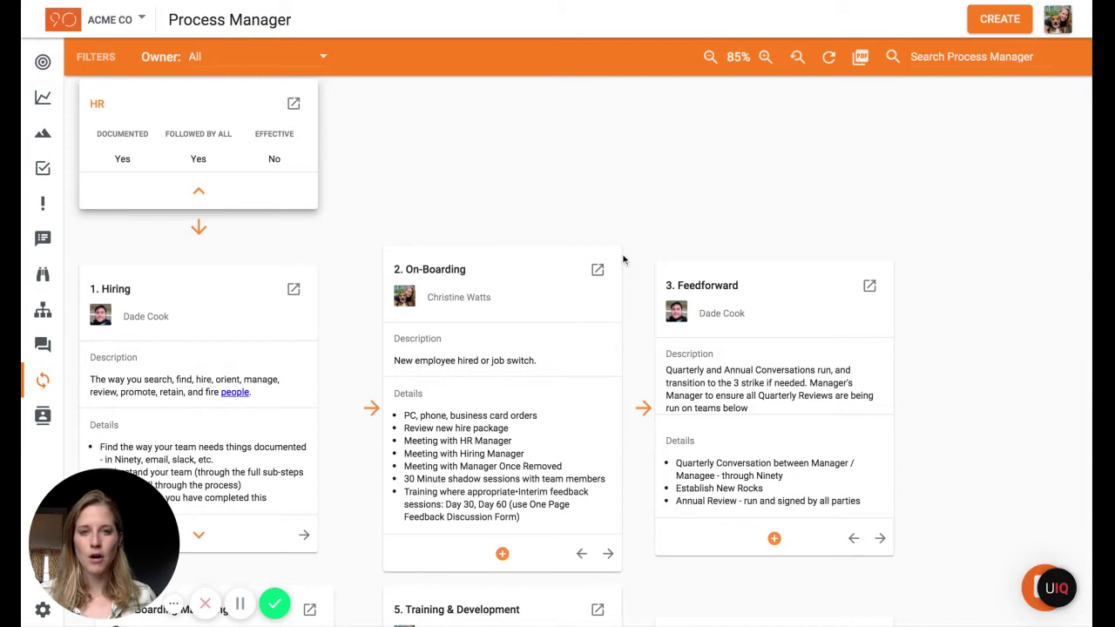
{"action": "scroll", "coordinate": [662, 261], "scroll_direction": "down", "scroll_amount": 3}
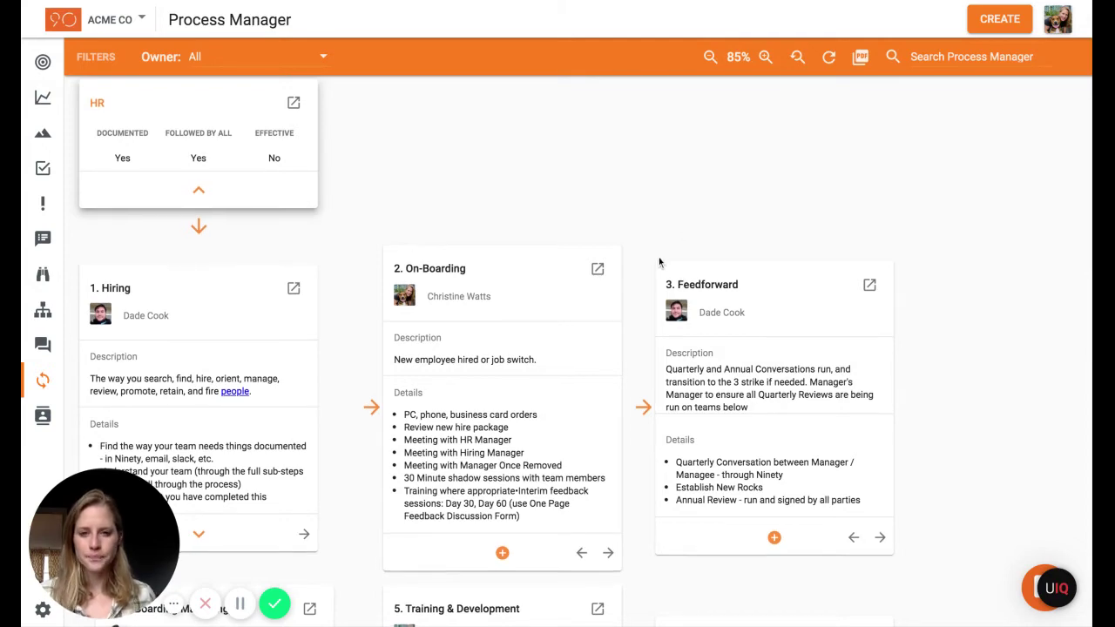
{"action": "scroll", "coordinate": [647, 511], "scroll_direction": "up", "scroll_amount": 3}
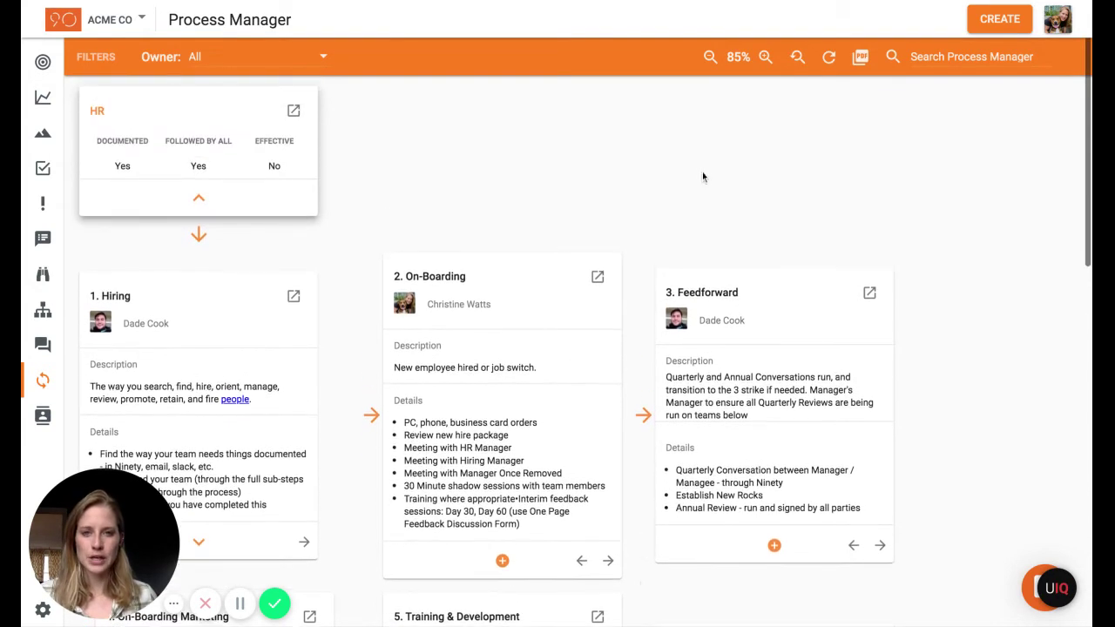
Step: Set the zoom of the HR process chart to 80%
{"action": "left_click", "coordinate": [710, 57]}
{"action": "left_click", "coordinate": [711, 56]}
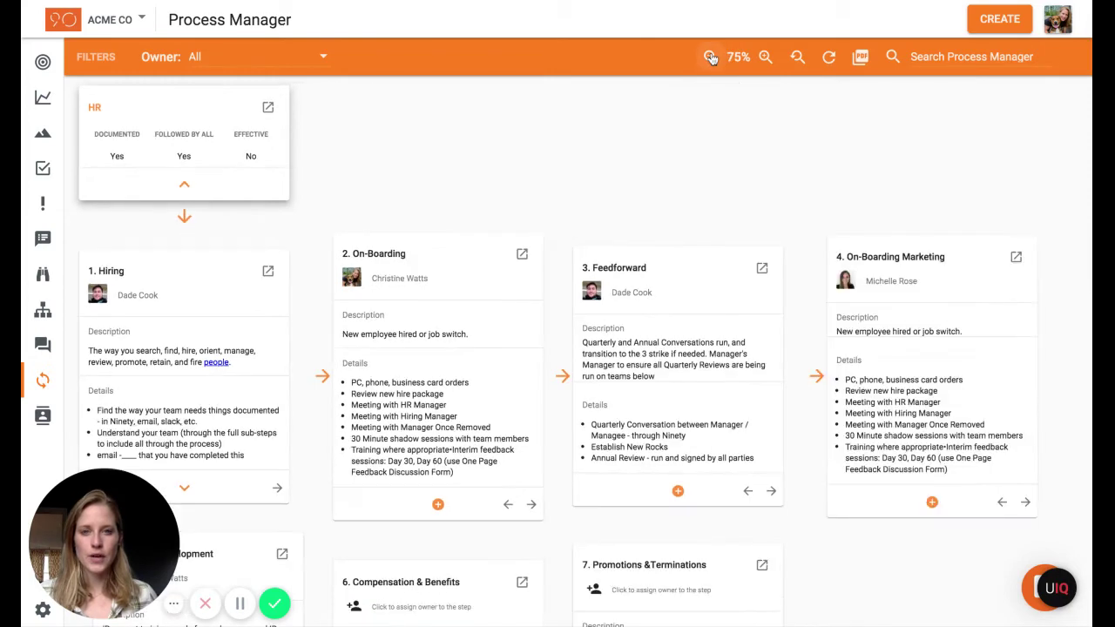
{"action": "left_click", "coordinate": [710, 57]}
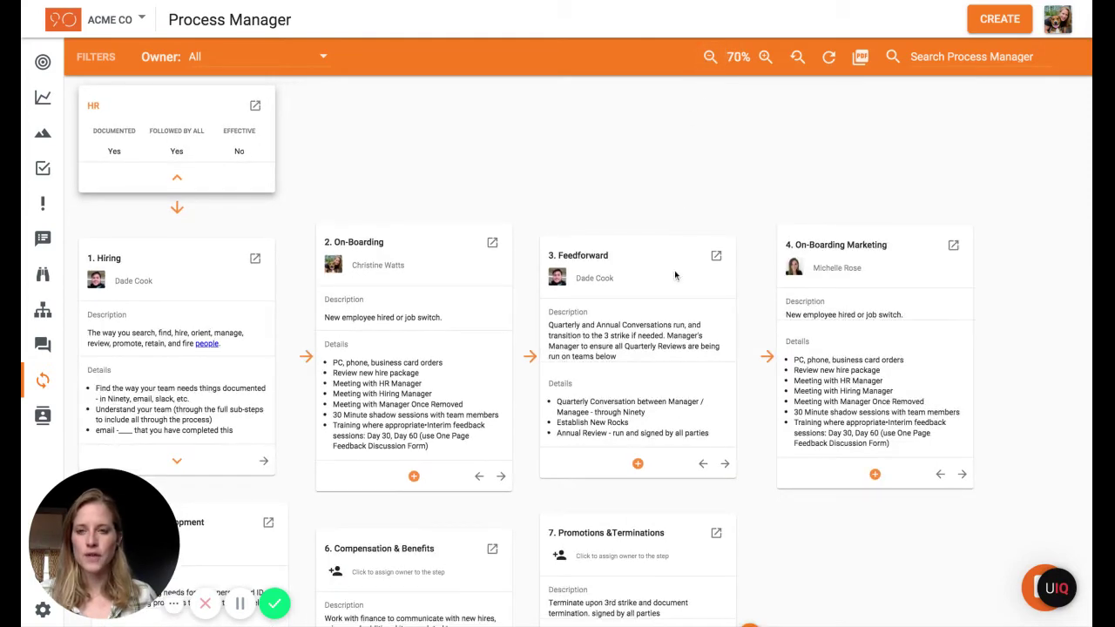
{"action": "left_click", "coordinate": [765, 57]}
{"action": "left_click", "coordinate": [764, 57]}
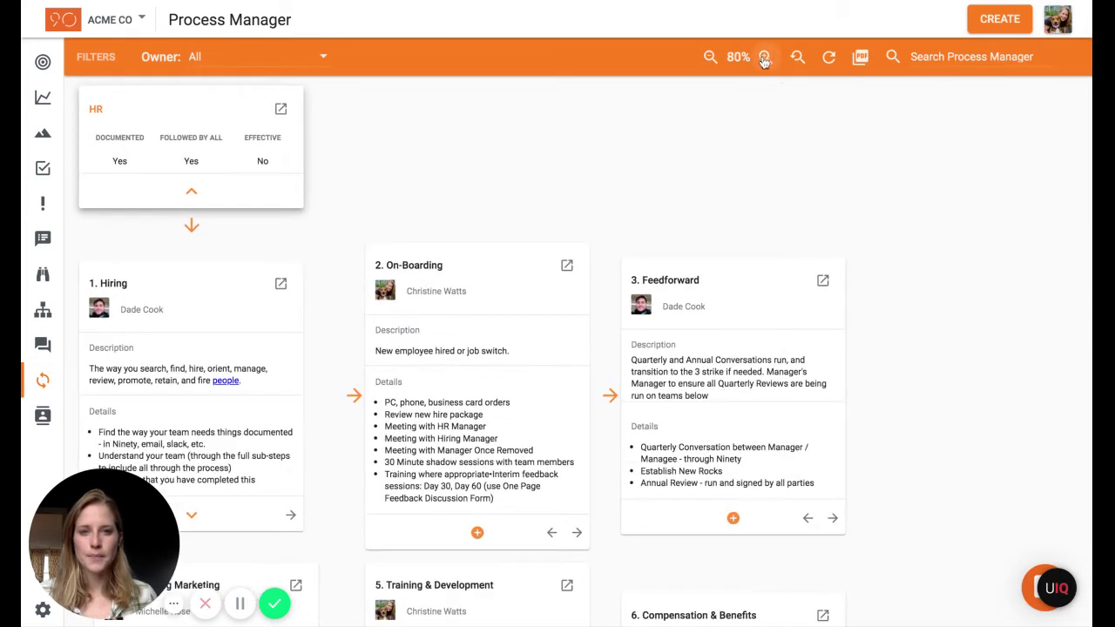
Step: Open the details of the Hiring step and check the link on the word "people" in its description
{"action": "scroll", "coordinate": [344, 259], "scroll_direction": "down", "scroll_amount": 2}
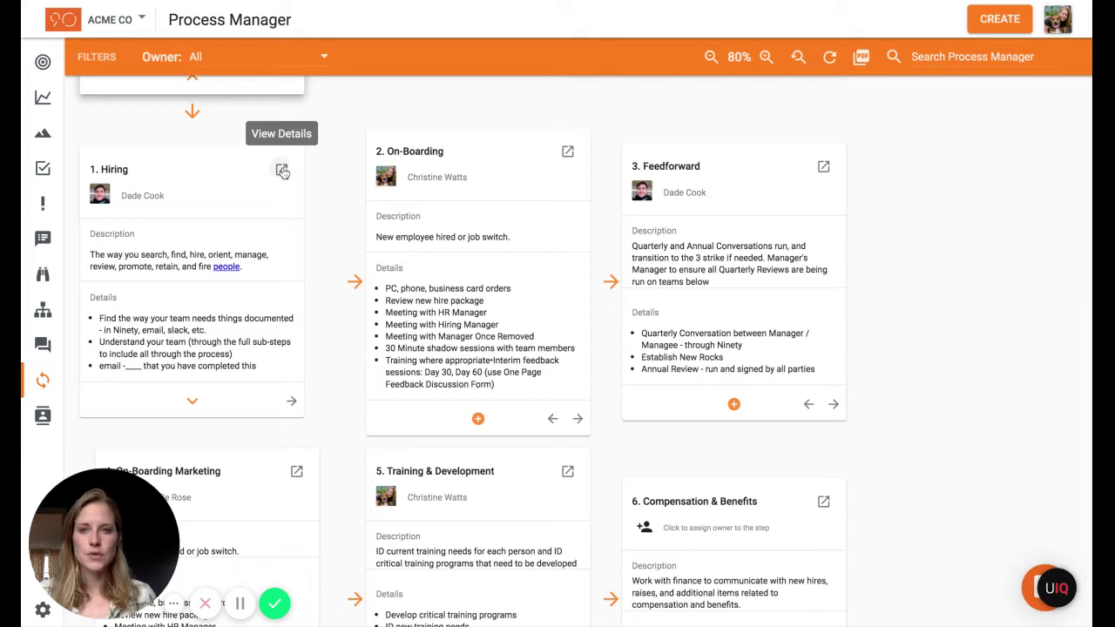
{"action": "left_click", "coordinate": [283, 172]}
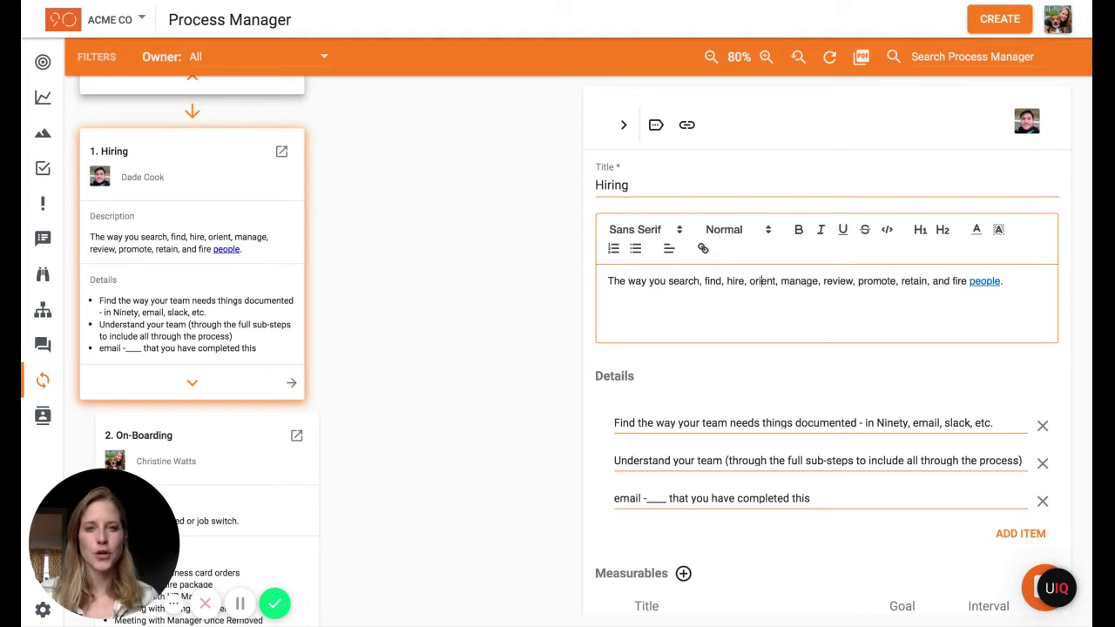
{"action": "left_click", "coordinate": [984, 279]}
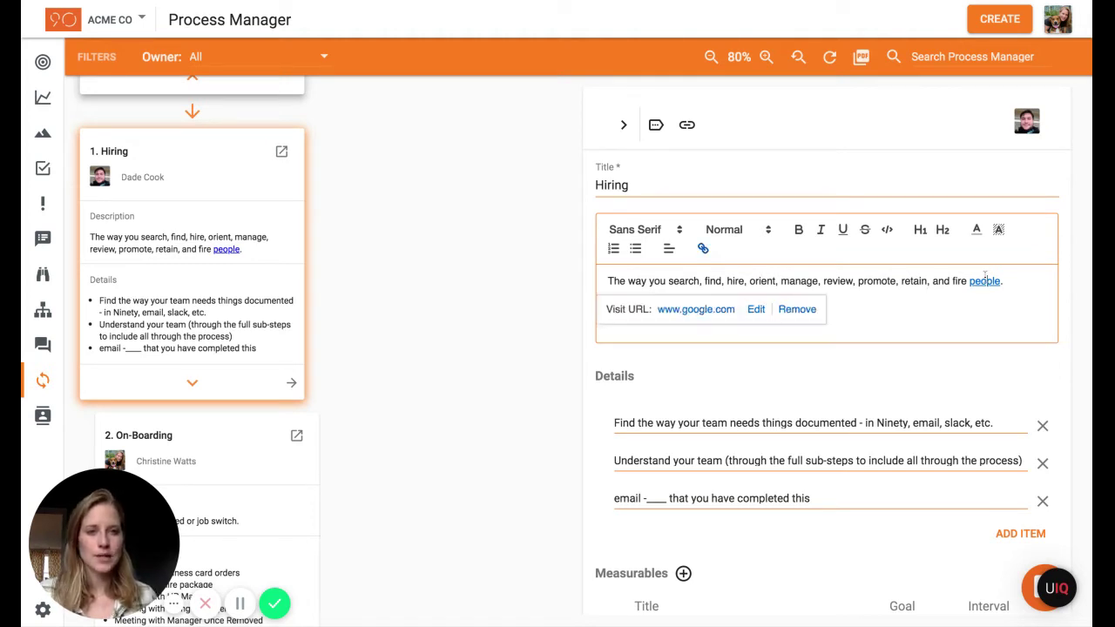
{"action": "left_click", "coordinate": [882, 280]}
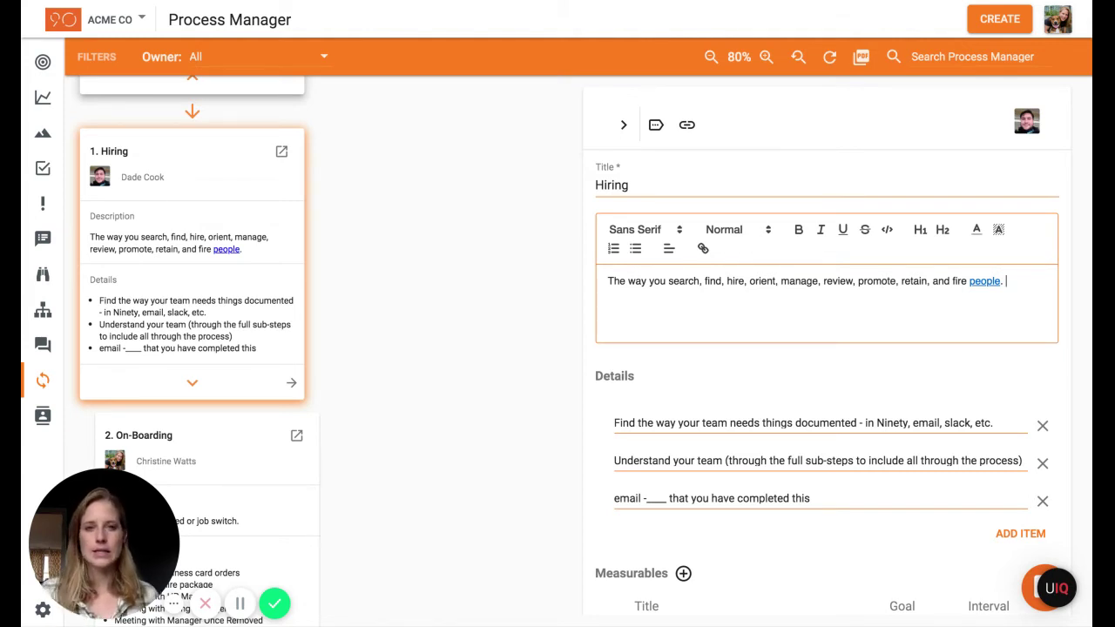
Step: Move the detail "email -____ that you have completed this" above "Understand your team" in the Hiring step, then close its details
{"action": "scroll", "coordinate": [963, 322], "scroll_direction": "down", "scroll_amount": 2}
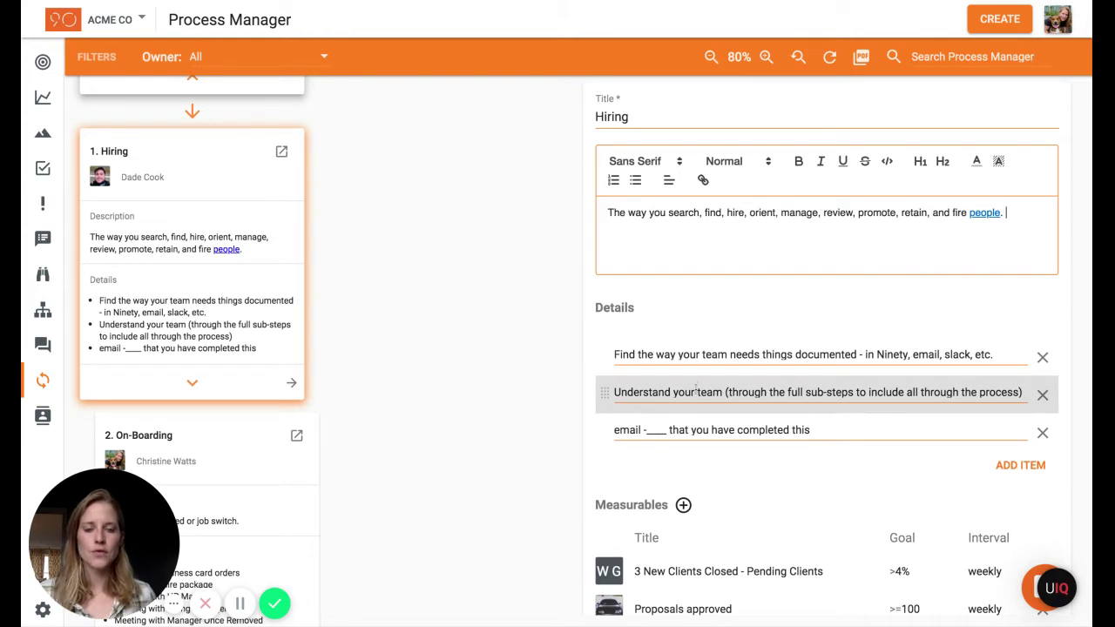
{"action": "left_click_drag", "start_coordinate": [604, 429], "coordinate": [604, 393]}
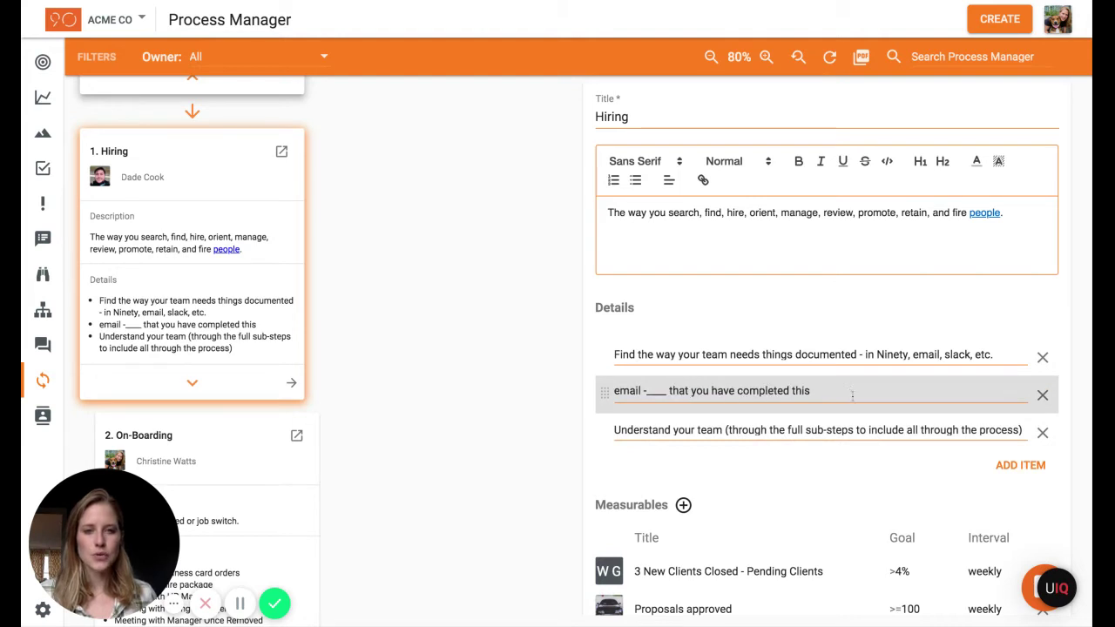
{"action": "scroll", "coordinate": [852, 394], "scroll_direction": "down", "scroll_amount": 1}
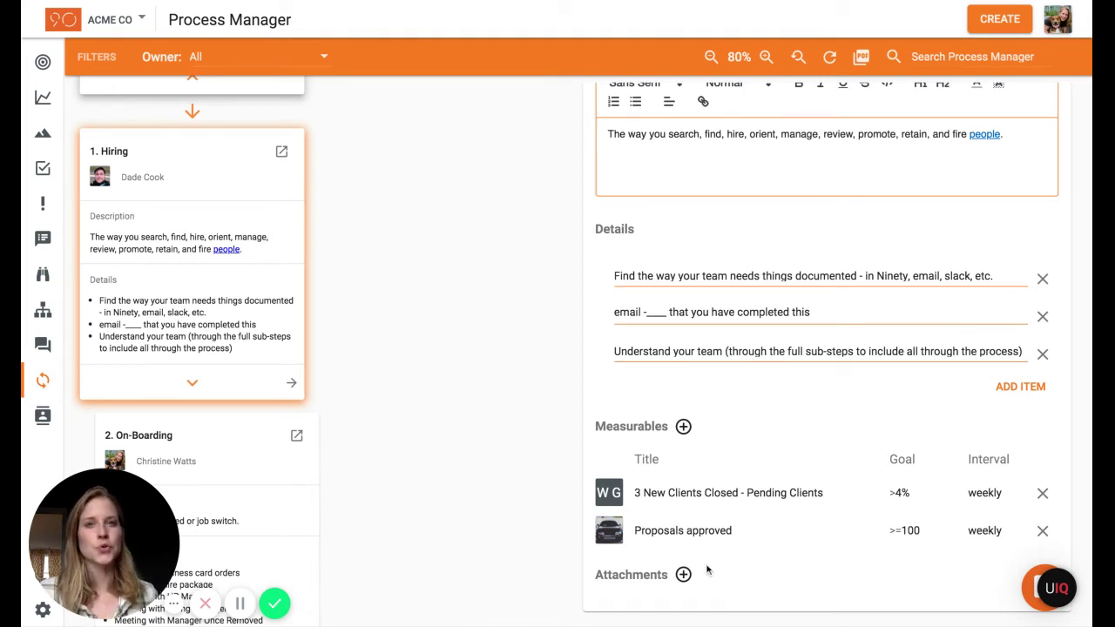
{"action": "scroll", "coordinate": [707, 571], "scroll_direction": "up", "scroll_amount": 4}
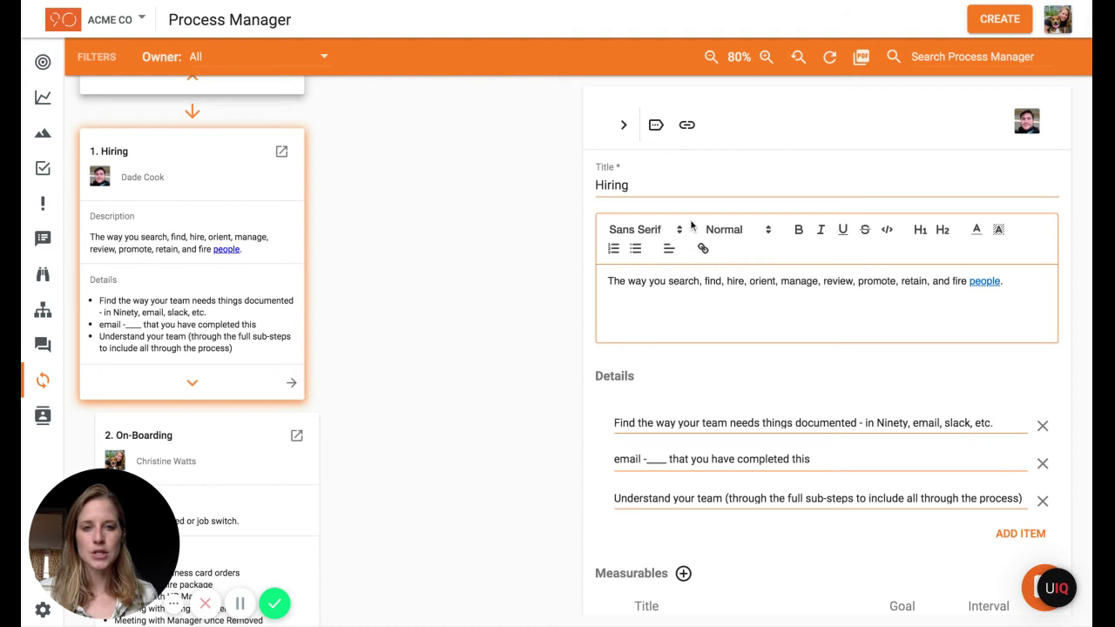
{"action": "left_click", "coordinate": [626, 126]}
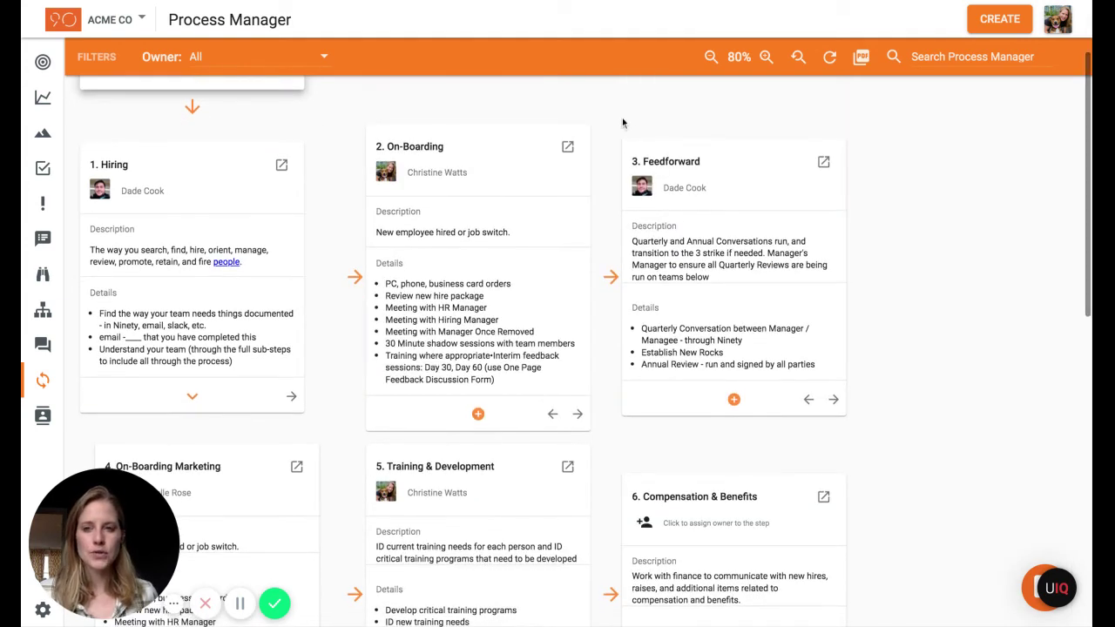
Step: Expand the Hiring step of the HR process to show its sub-steps
{"action": "scroll", "coordinate": [360, 206], "scroll_direction": "up", "scroll_amount": 1}
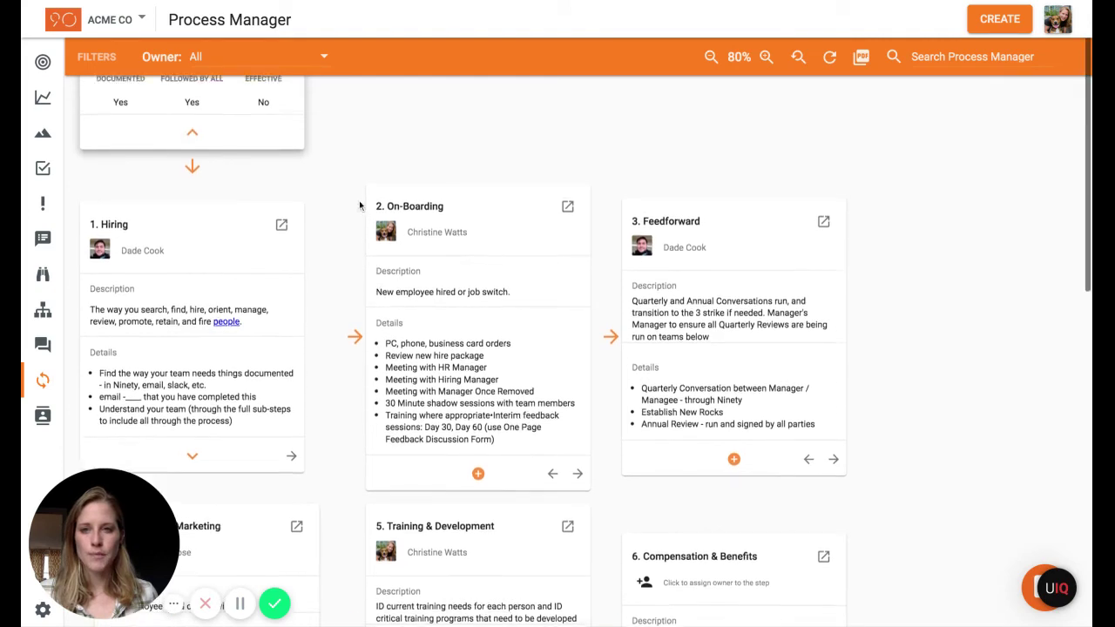
{"action": "scroll", "coordinate": [360, 205], "scroll_direction": "up", "scroll_amount": 1}
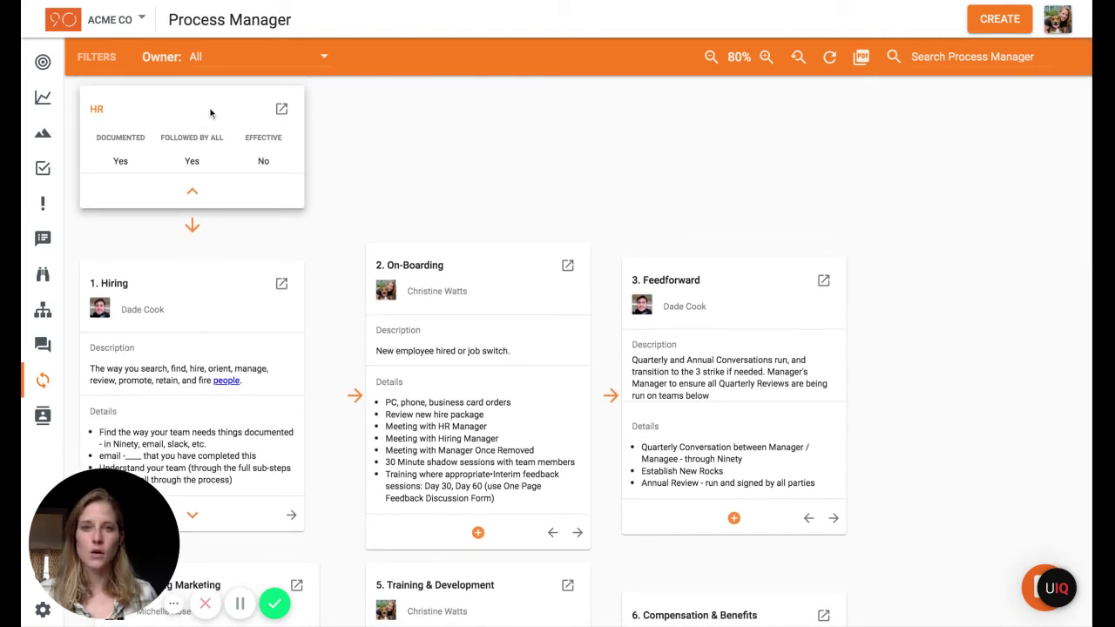
{"action": "scroll", "coordinate": [227, 253], "scroll_direction": "down", "scroll_amount": 2}
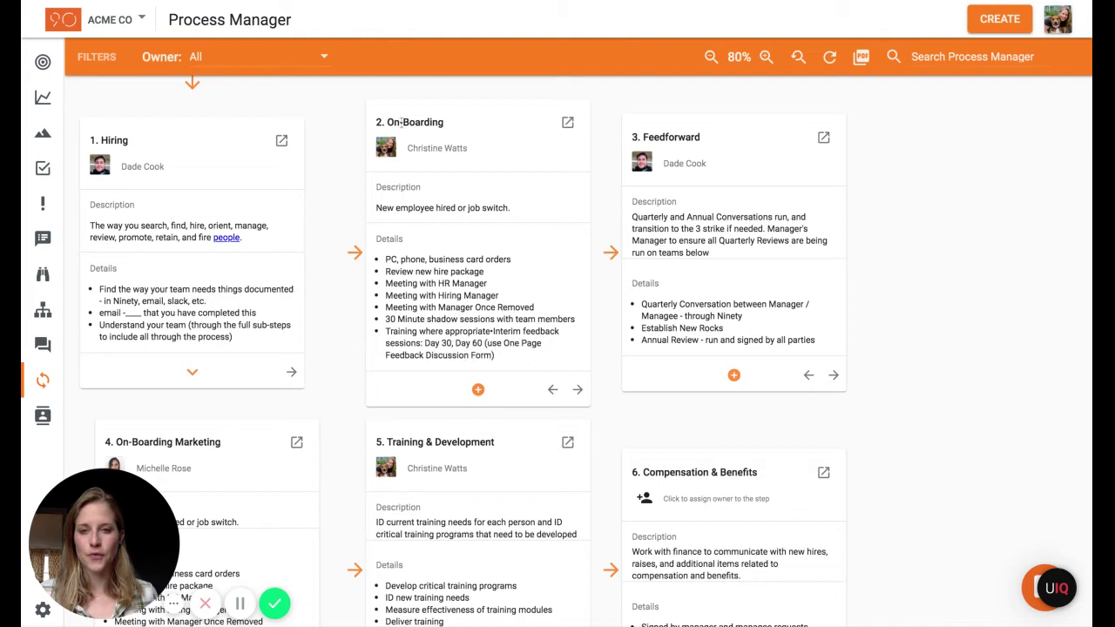
{"action": "scroll", "coordinate": [456, 238], "scroll_direction": "up", "scroll_amount": 1}
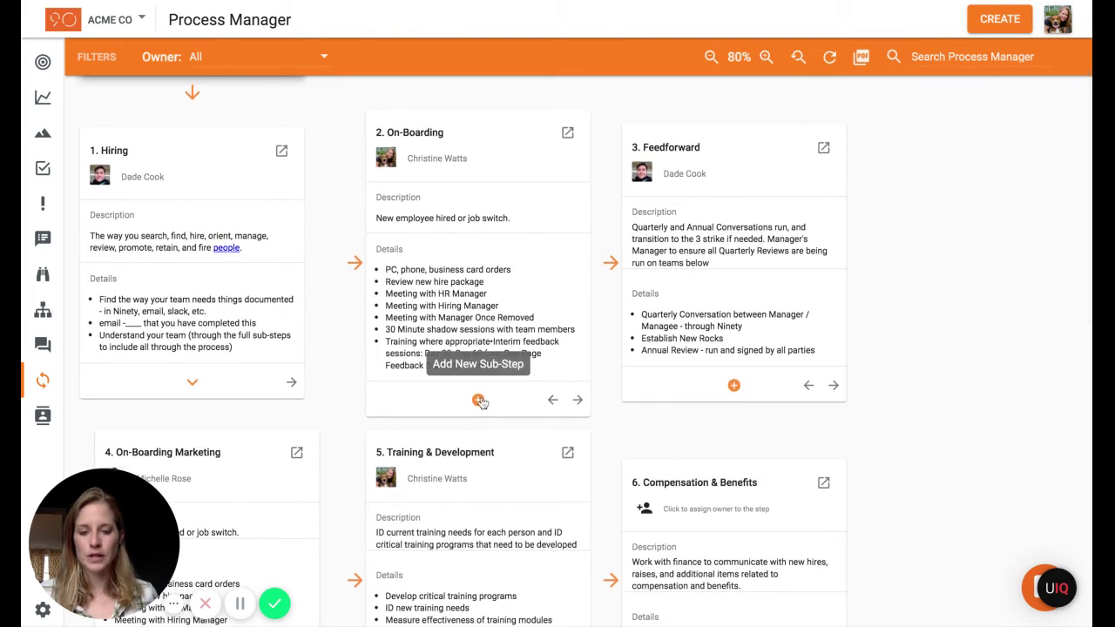
{"action": "left_click", "coordinate": [192, 384]}
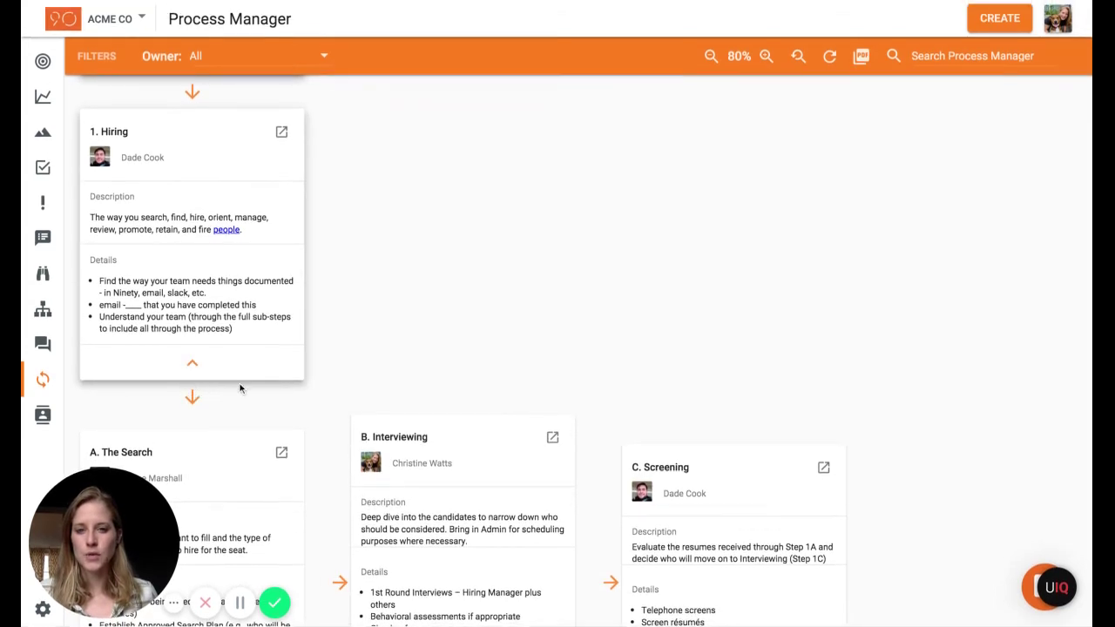
Step: Set the zoom of the HR process chart to 75% and look over the Hiring sub-steps
{"action": "scroll", "coordinate": [340, 391], "scroll_direction": "down", "scroll_amount": 3}
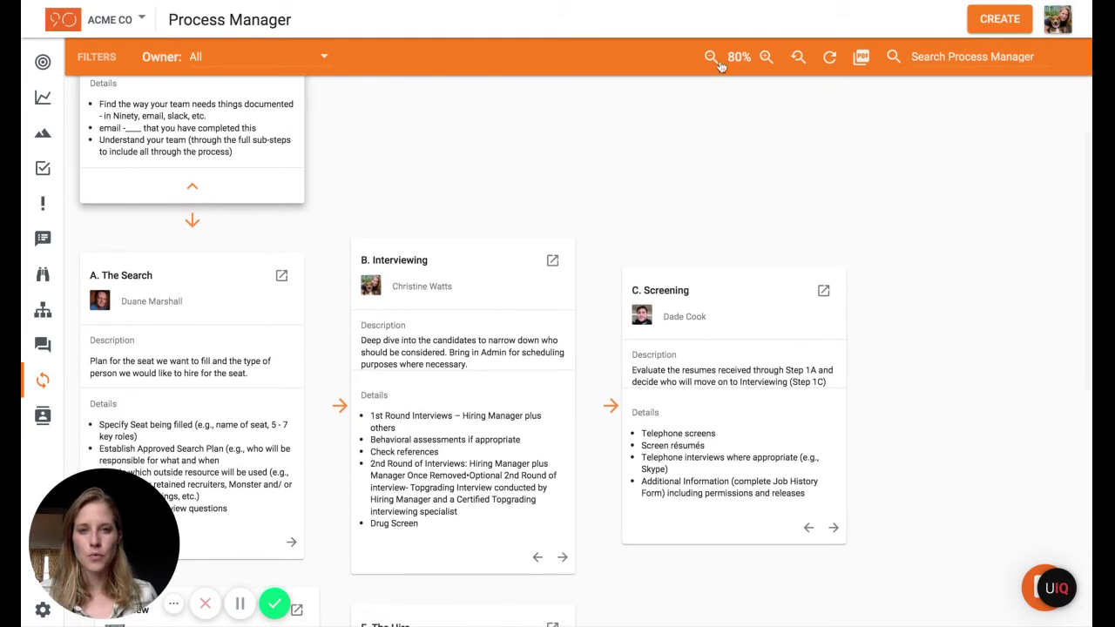
{"action": "left_click", "coordinate": [711, 57]}
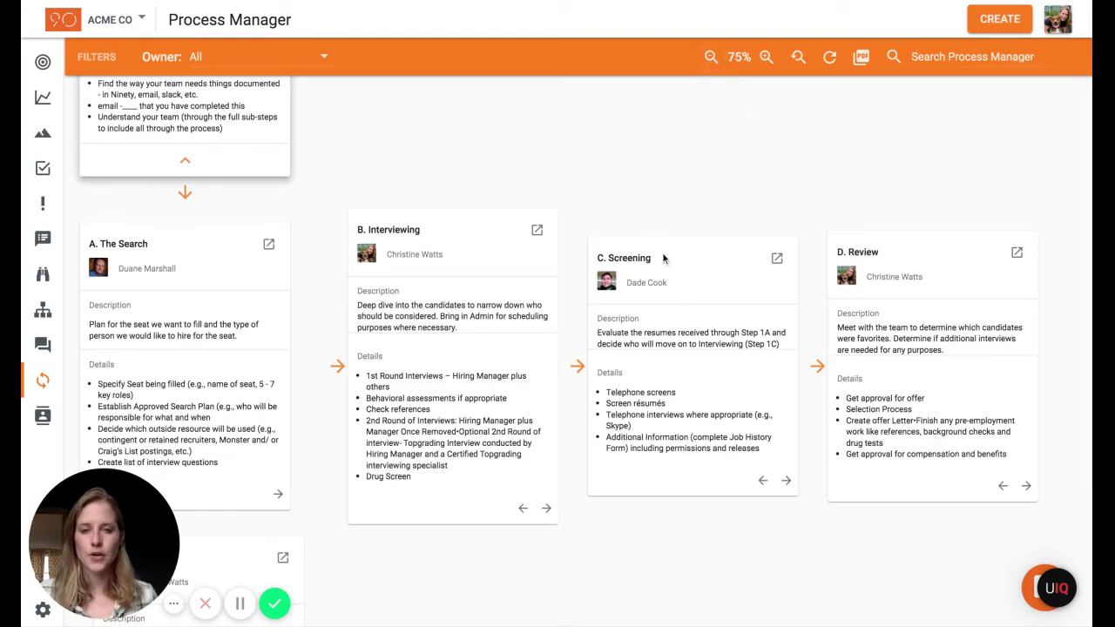
{"action": "scroll", "coordinate": [477, 198], "scroll_direction": "up", "scroll_amount": 5}
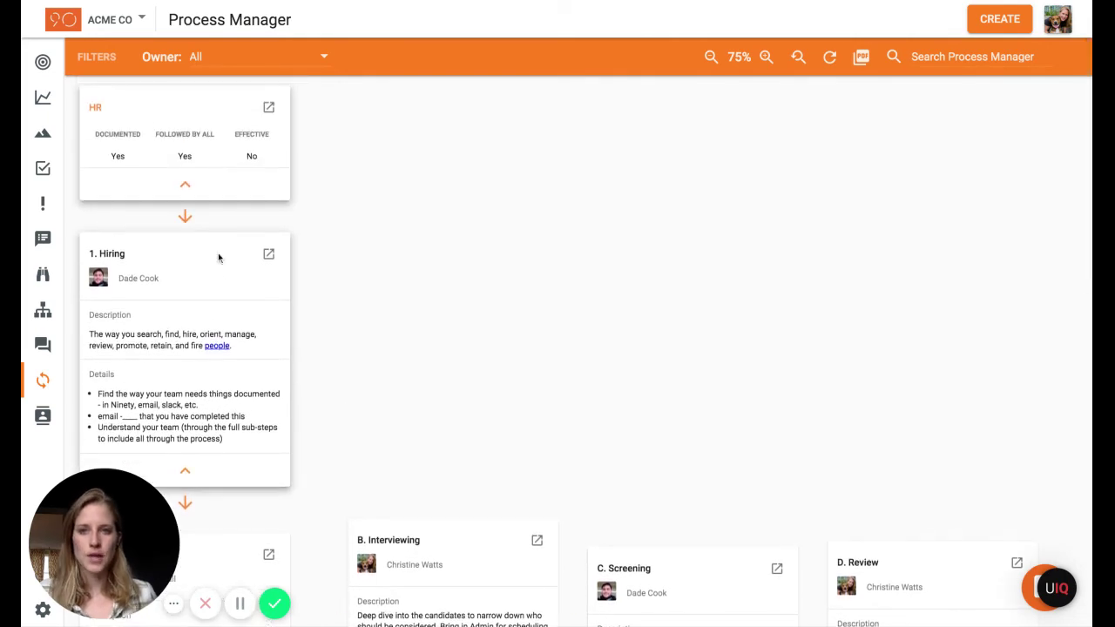
{"action": "scroll", "coordinate": [219, 270], "scroll_direction": "down", "scroll_amount": 2}
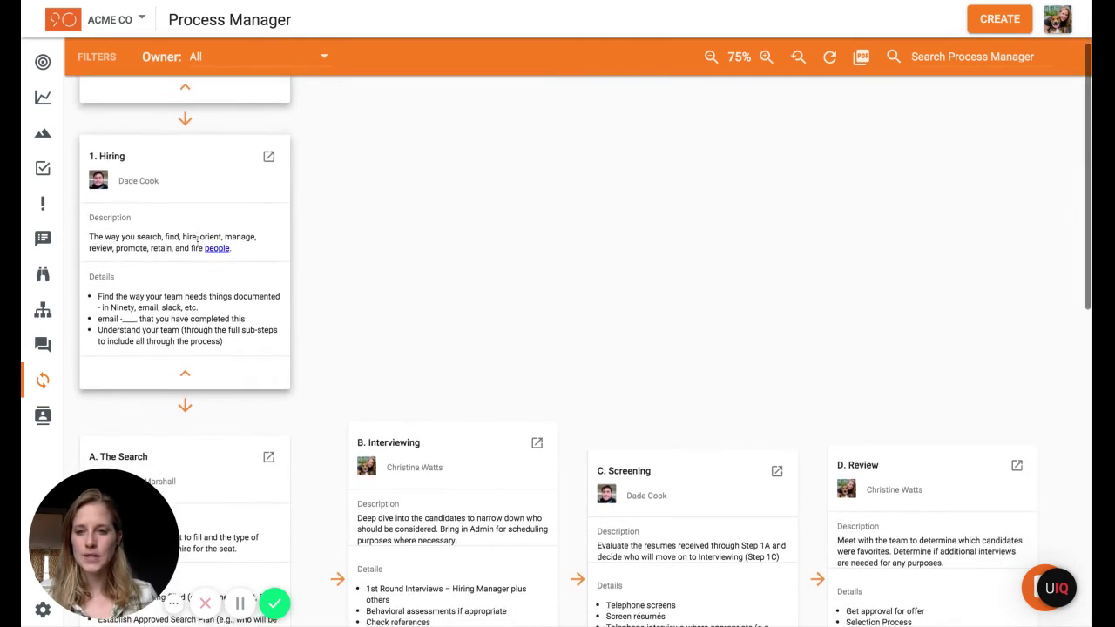
{"action": "scroll", "coordinate": [198, 236], "scroll_direction": "down", "scroll_amount": 6}
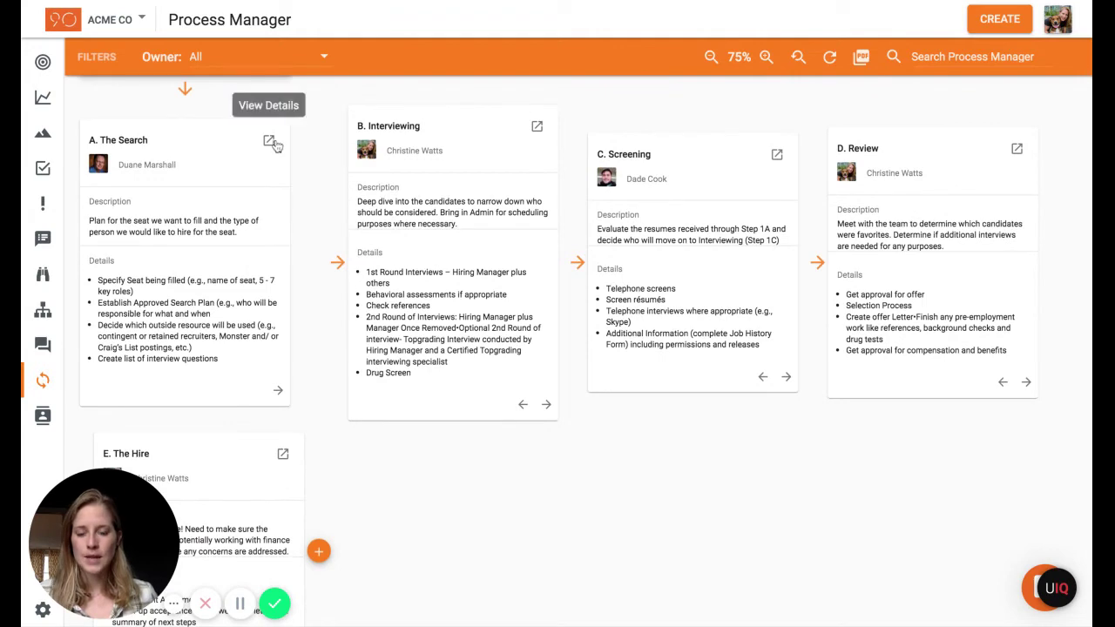
Step: Open the details of The Search sub-step and look through its description, details and measurables
{"action": "left_click", "coordinate": [269, 141]}
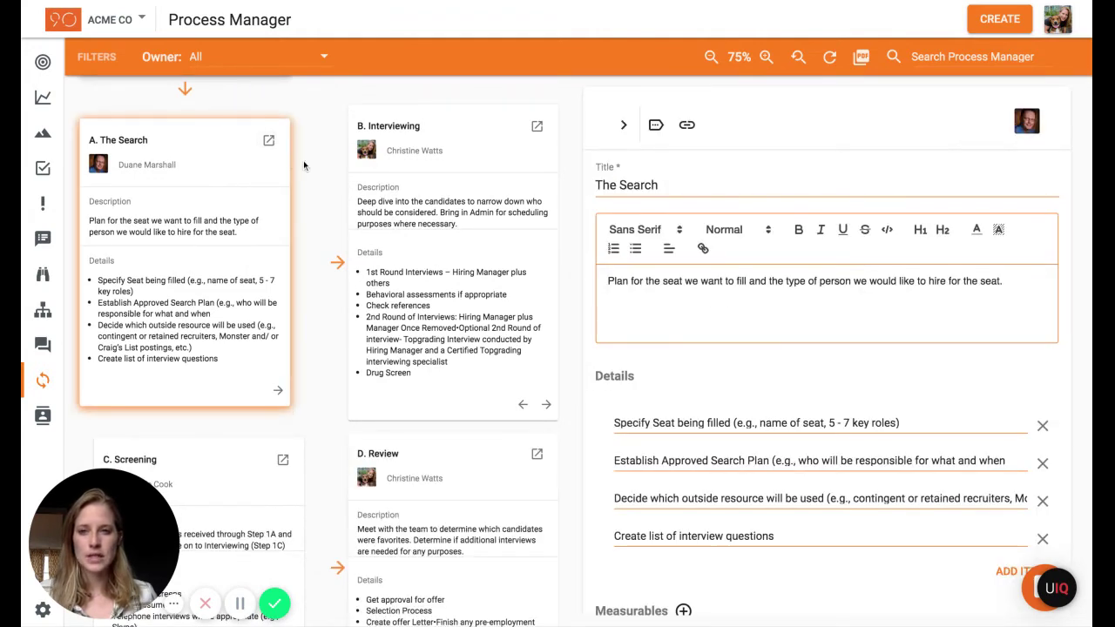
{"action": "scroll", "coordinate": [876, 311], "scroll_direction": "down", "scroll_amount": 1}
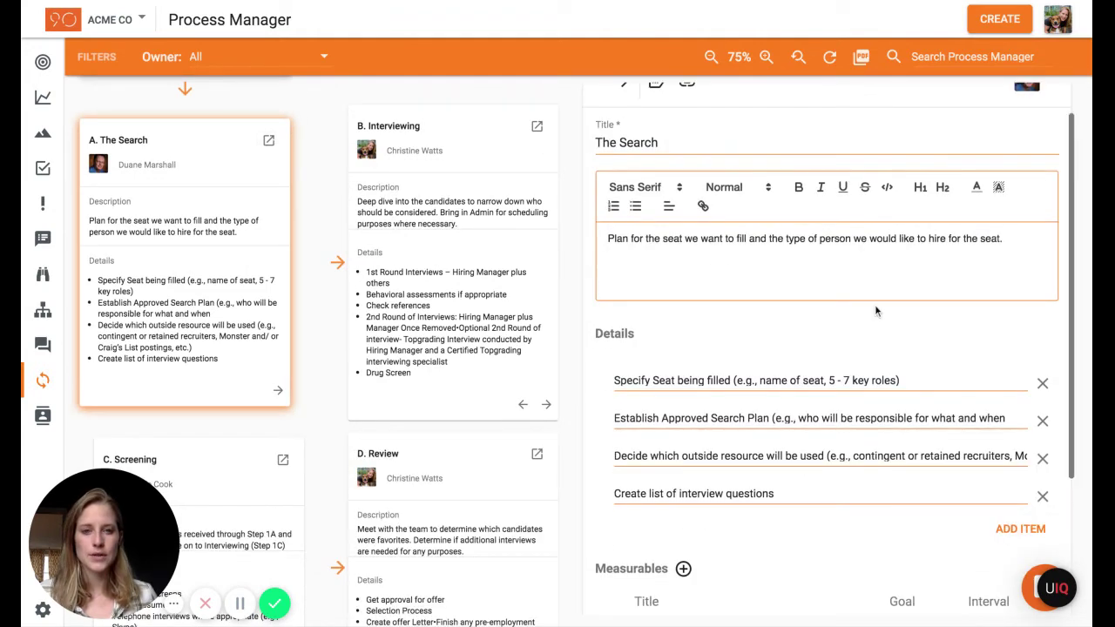
{"action": "scroll", "coordinate": [876, 311], "scroll_direction": "down", "scroll_amount": 4}
{"action": "scroll", "coordinate": [862, 301], "scroll_direction": "up", "scroll_amount": 5}
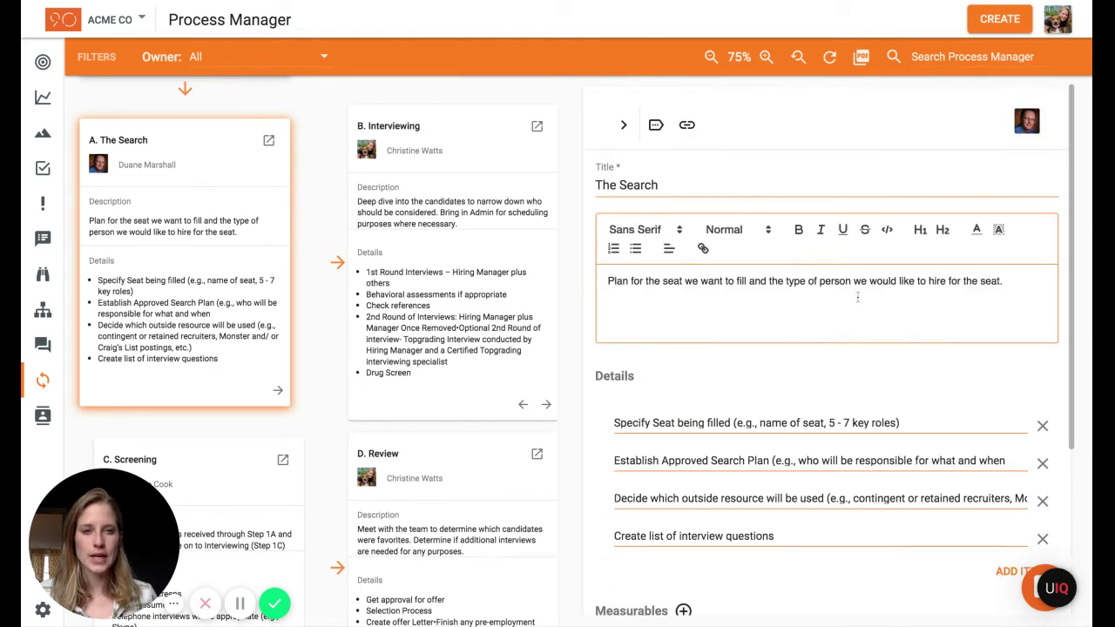
Step: View the form for making The Search sub-step an issue, then cancel it
{"action": "left_click", "coordinate": [655, 125]}
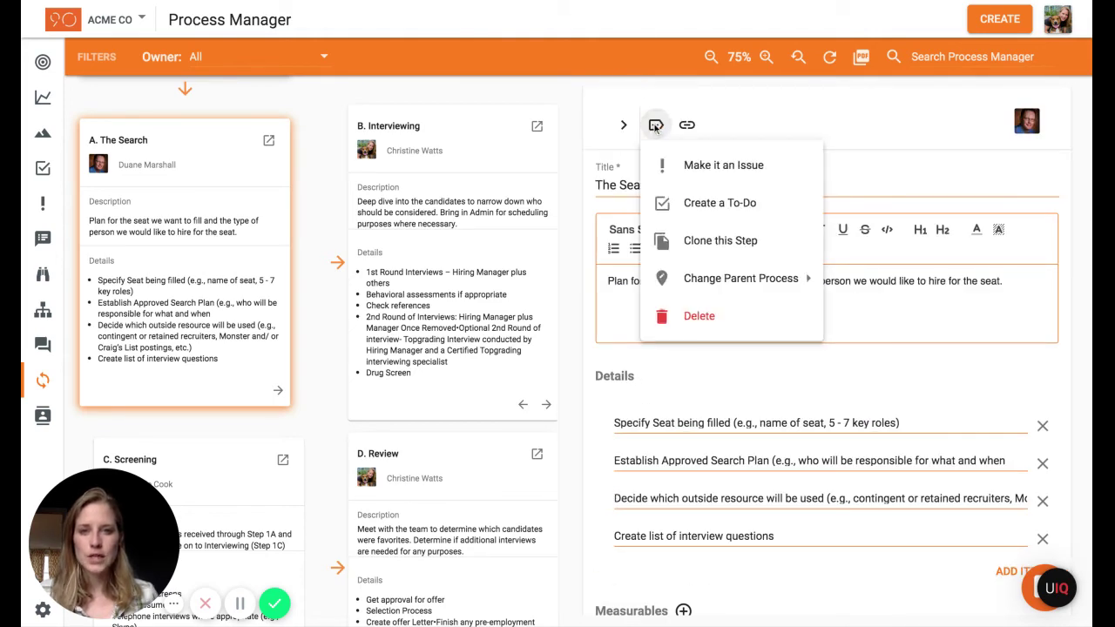
{"action": "left_click", "coordinate": [756, 177]}
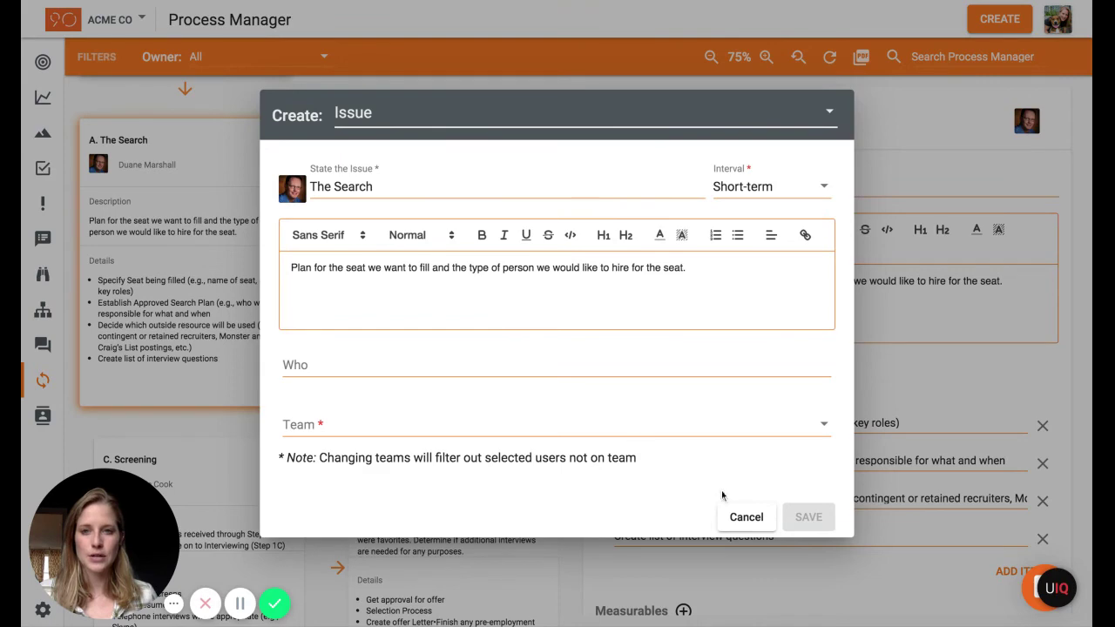
{"action": "left_click", "coordinate": [744, 517]}
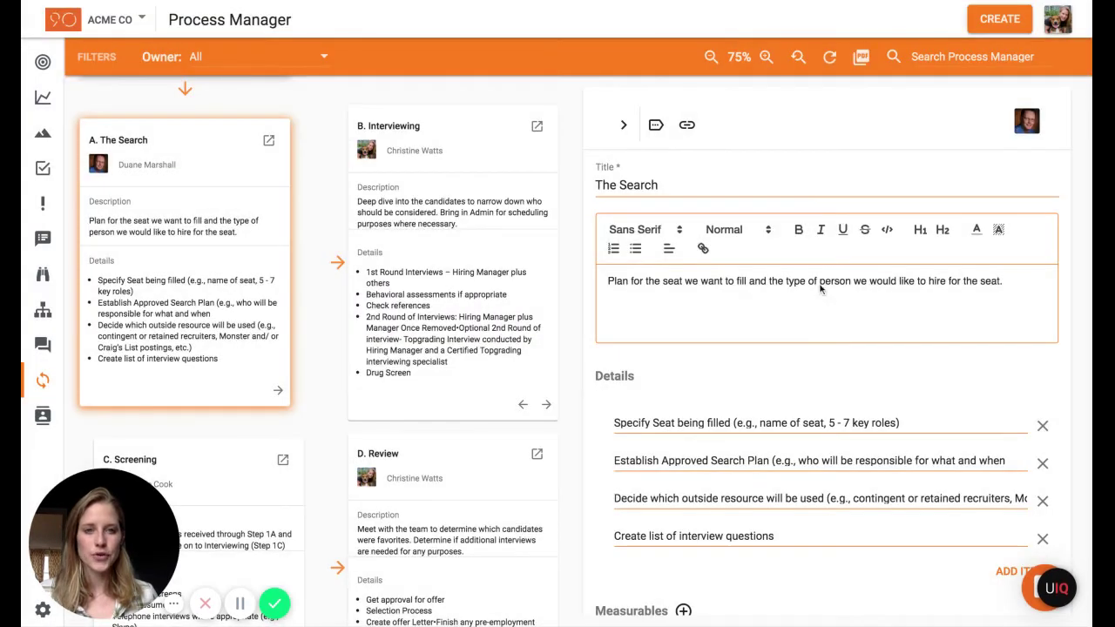
Step: View the parent process choices for The Search sub-step, including those under Sales, without selecting one
{"action": "left_click", "coordinate": [655, 126]}
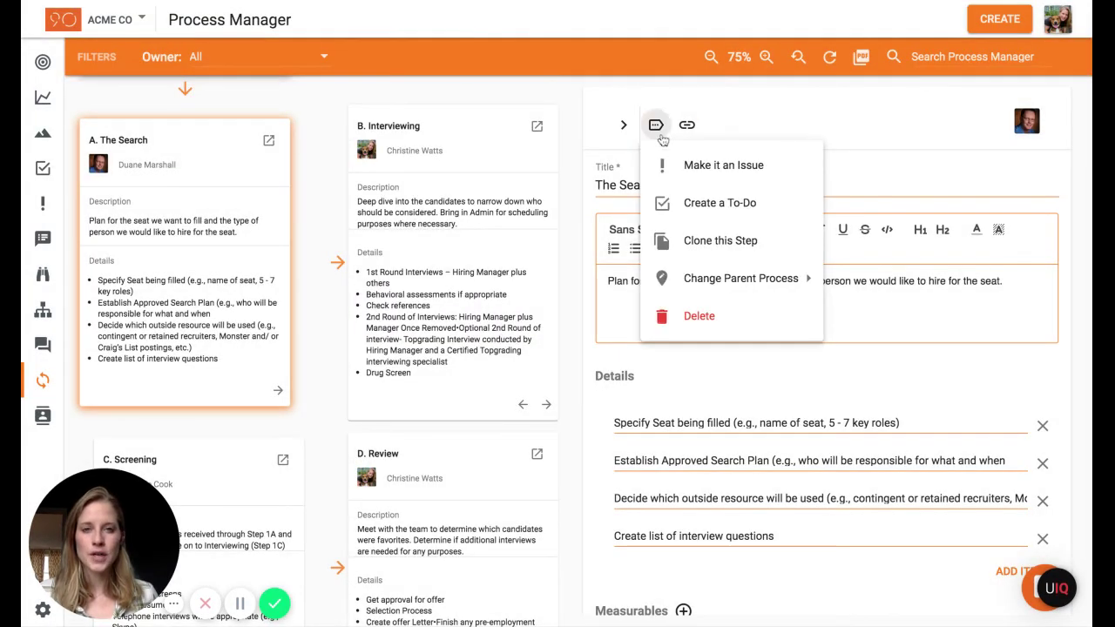
{"action": "left_click", "coordinate": [744, 287]}
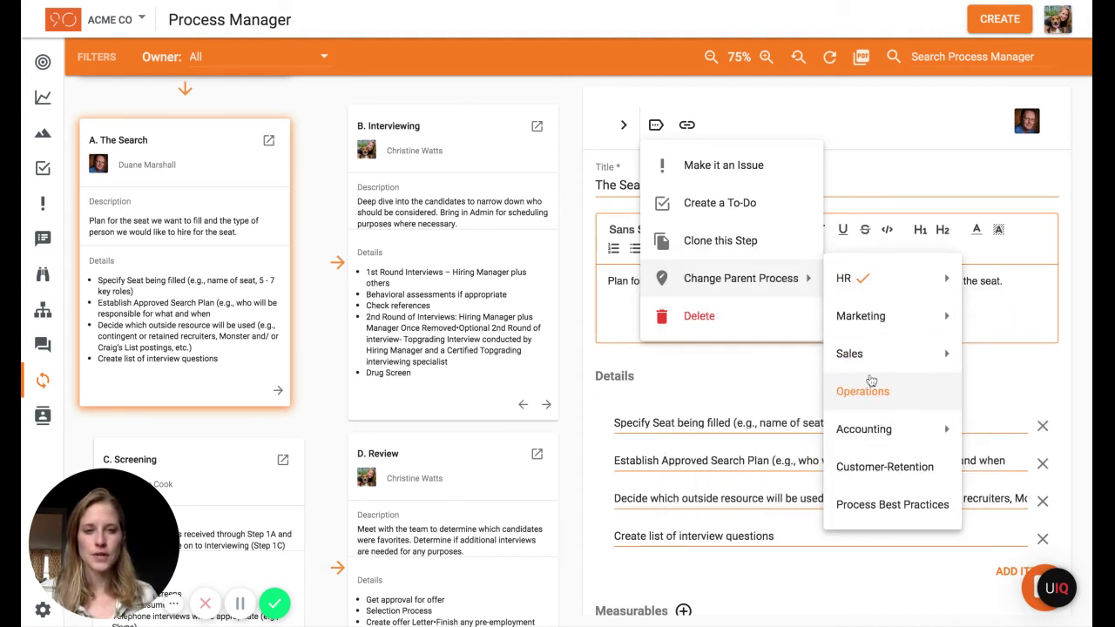
{"action": "mouse_move", "coordinate": [867, 362]}
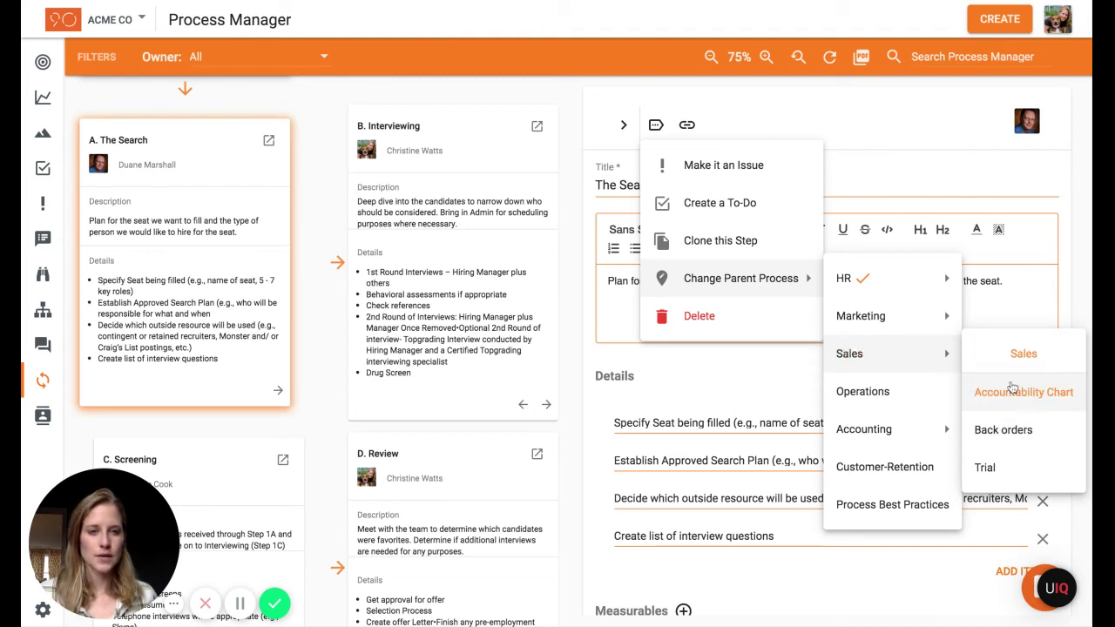
{"action": "left_click", "coordinate": [876, 154]}
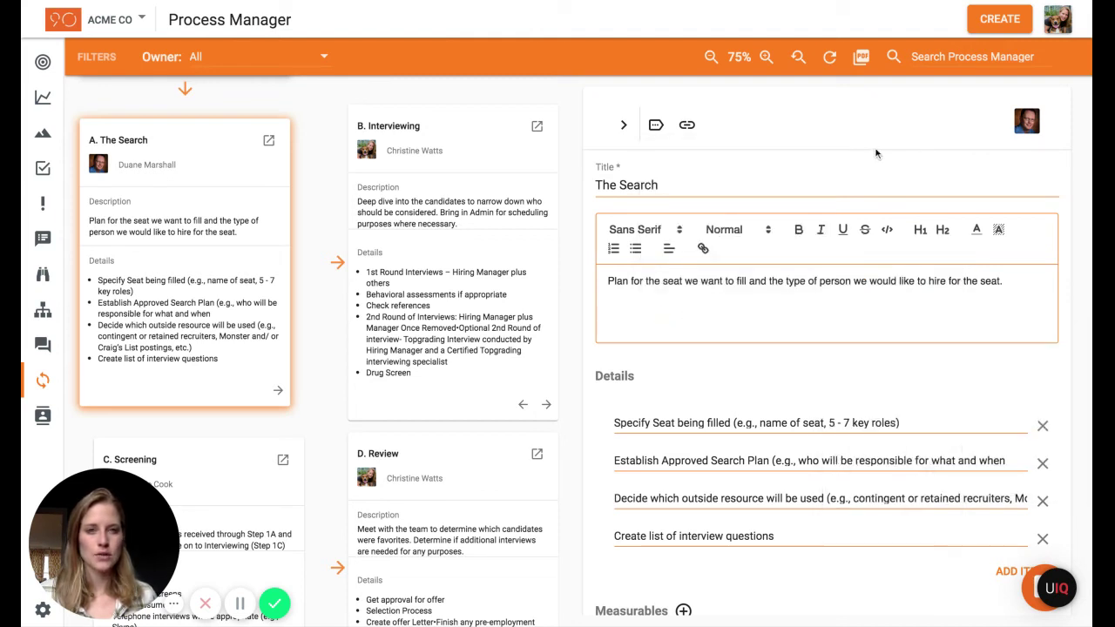
Step: Copy the direct link to The Search sub-step, then close its details
{"action": "left_click", "coordinate": [685, 127]}
{"action": "scroll", "coordinate": [823, 123], "scroll_direction": "right", "scroll_amount": 3}
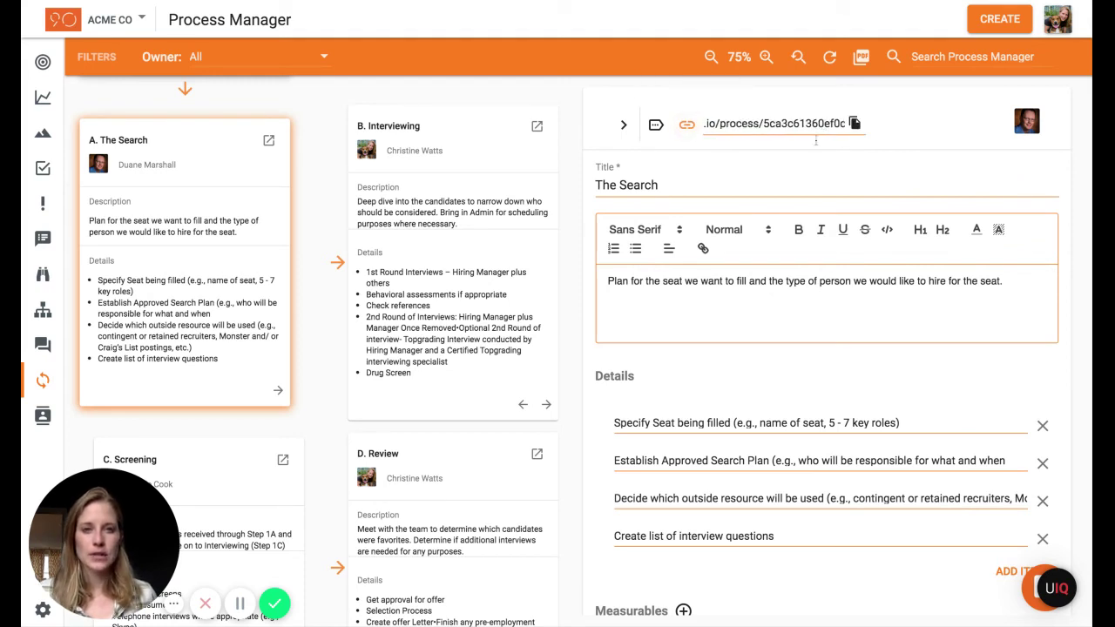
{"action": "left_click", "coordinate": [856, 123]}
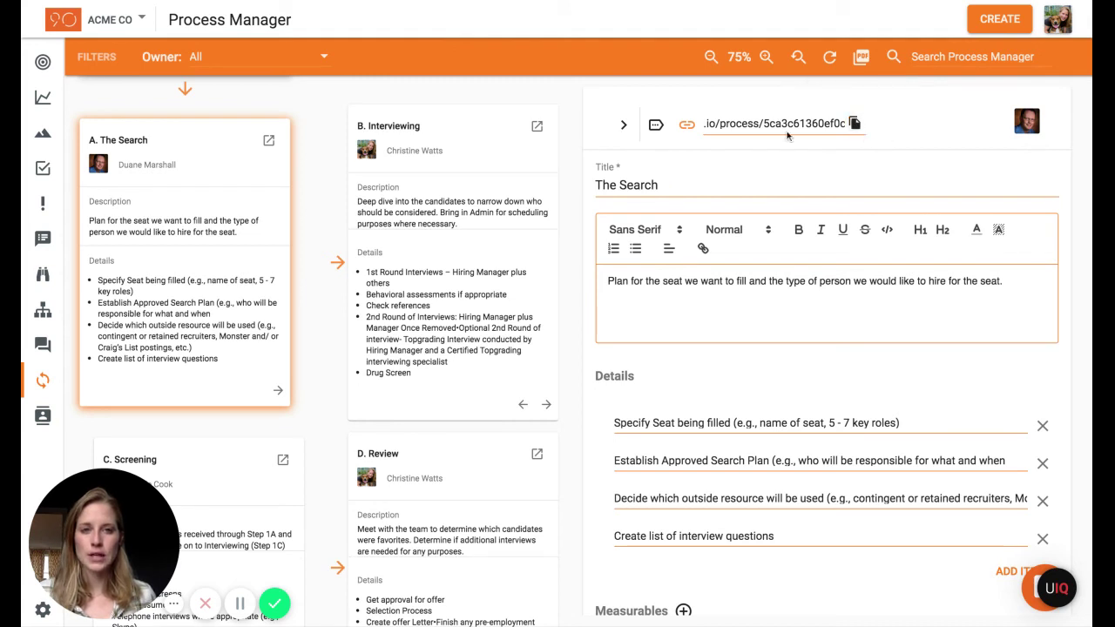
{"action": "left_click", "coordinate": [687, 124]}
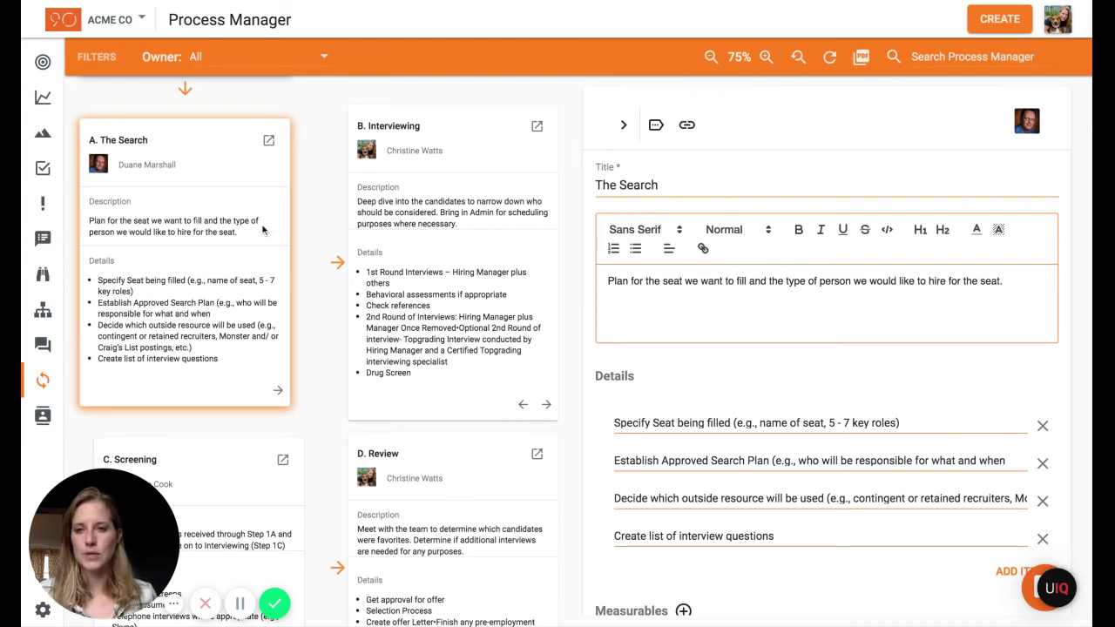
{"action": "left_click", "coordinate": [623, 125]}
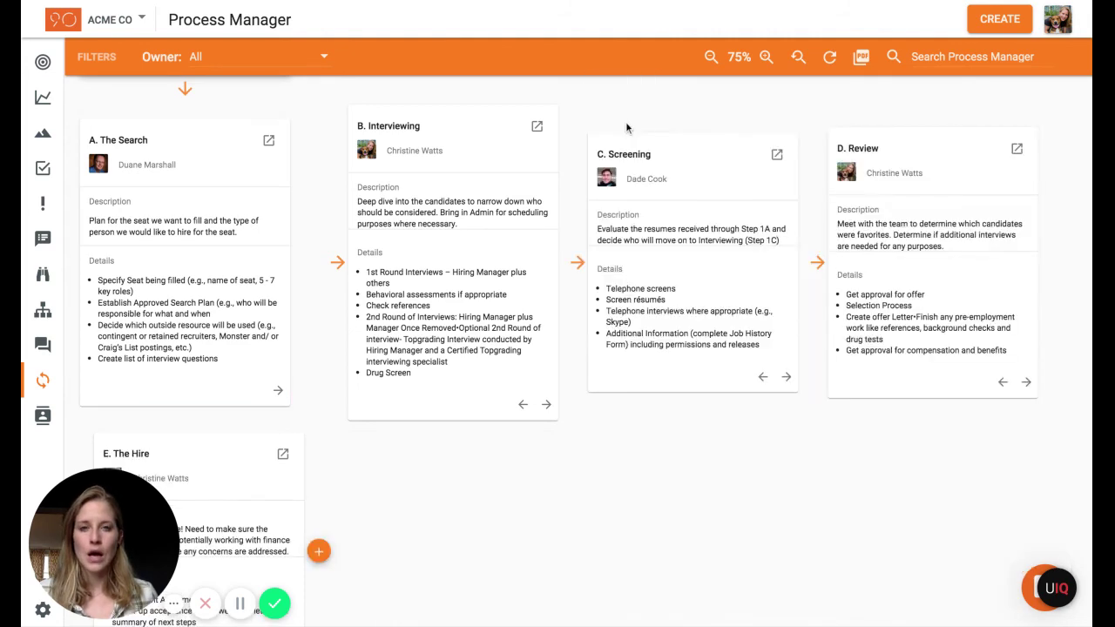
Step: Collapse the Hiring sub-steps and the HR process steps to return to the overview of all core processes
{"action": "scroll", "coordinate": [261, 242], "scroll_direction": "up", "scroll_amount": 5}
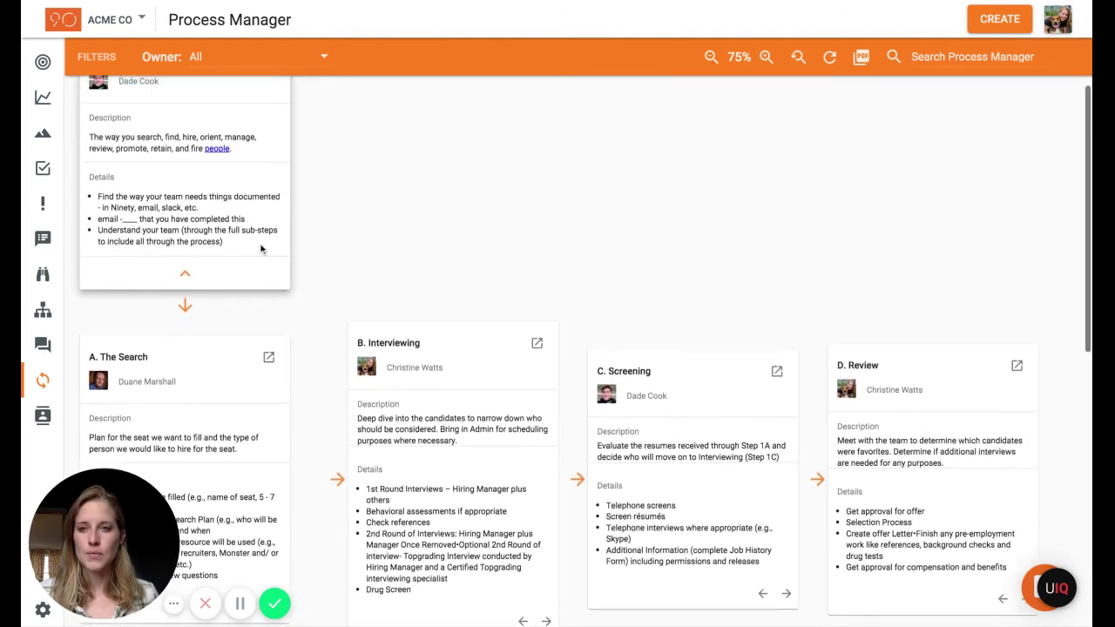
{"action": "scroll", "coordinate": [231, 325], "scroll_direction": "up", "scroll_amount": 2}
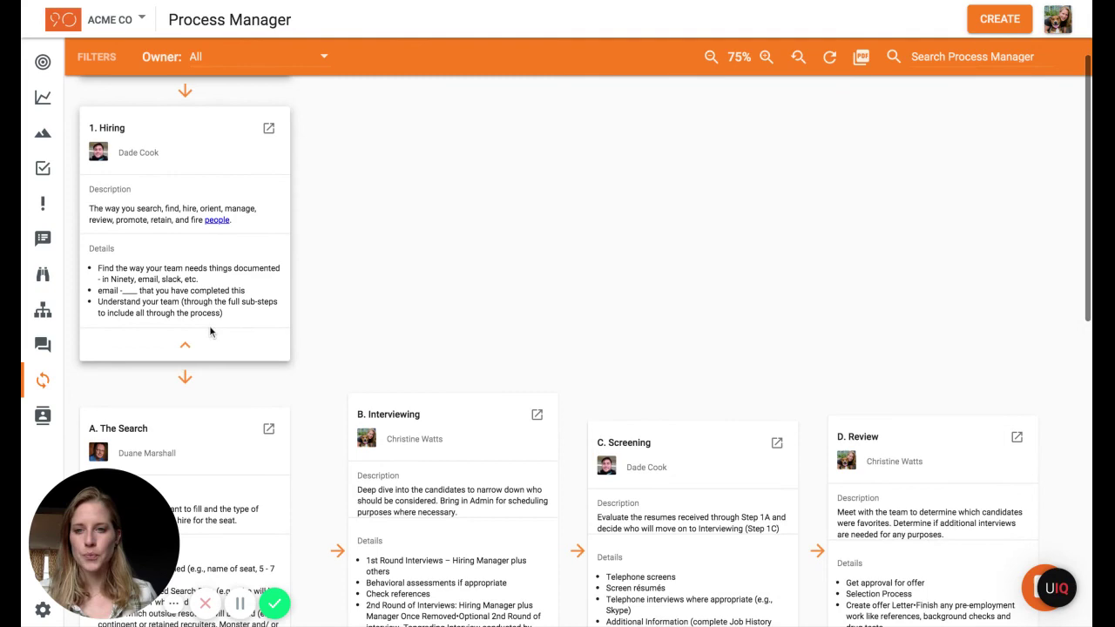
{"action": "left_click", "coordinate": [188, 347]}
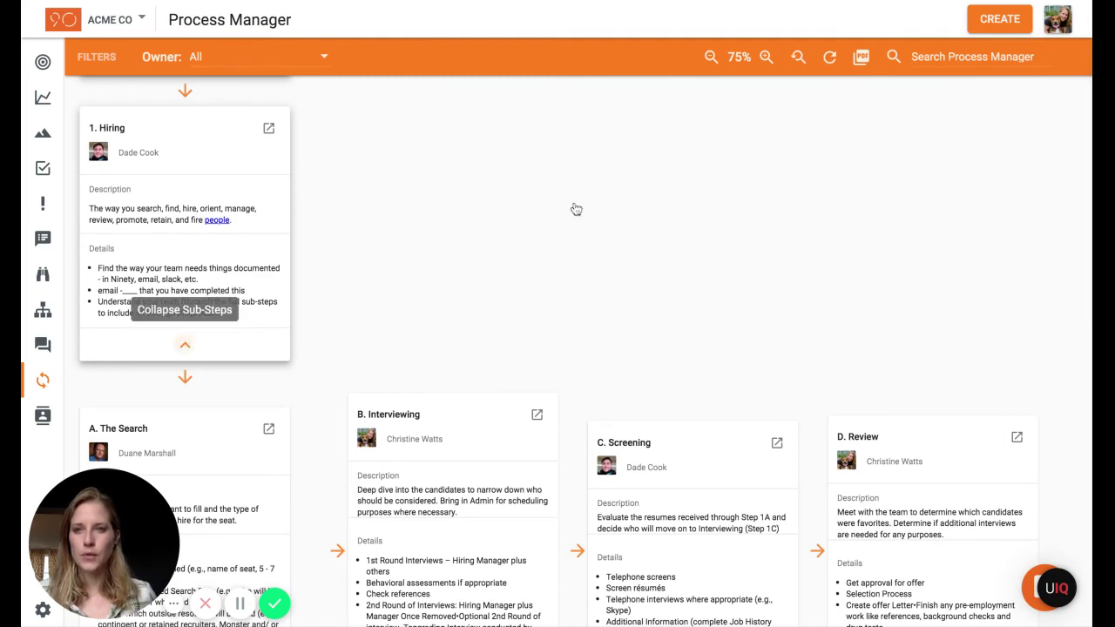
{"action": "scroll", "coordinate": [250, 245], "scroll_direction": "up", "scroll_amount": 3}
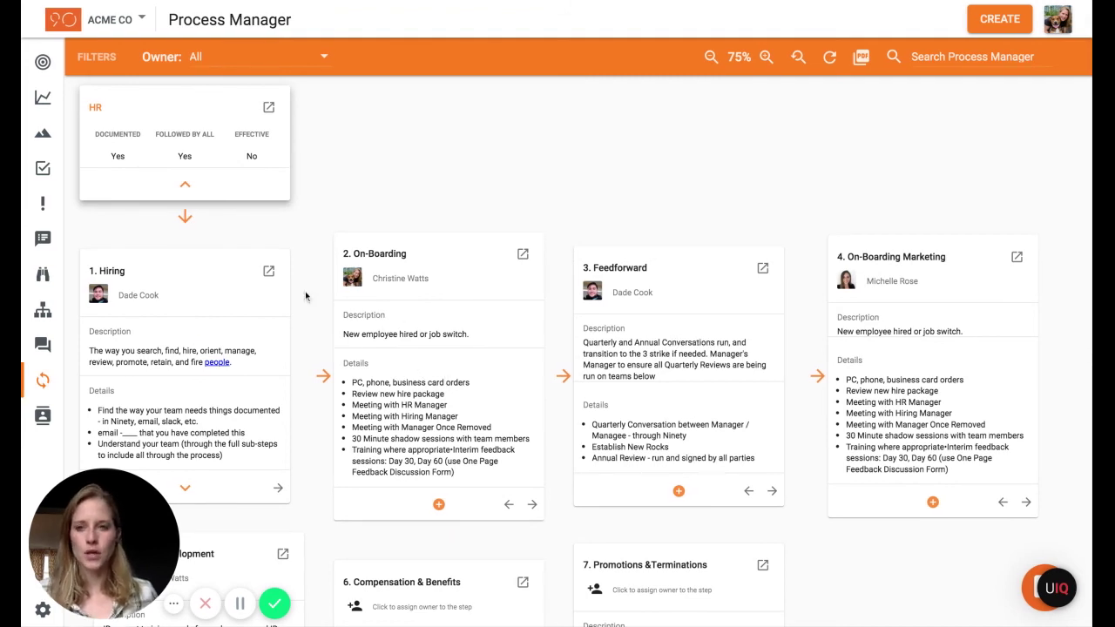
{"action": "left_click", "coordinate": [184, 187]}
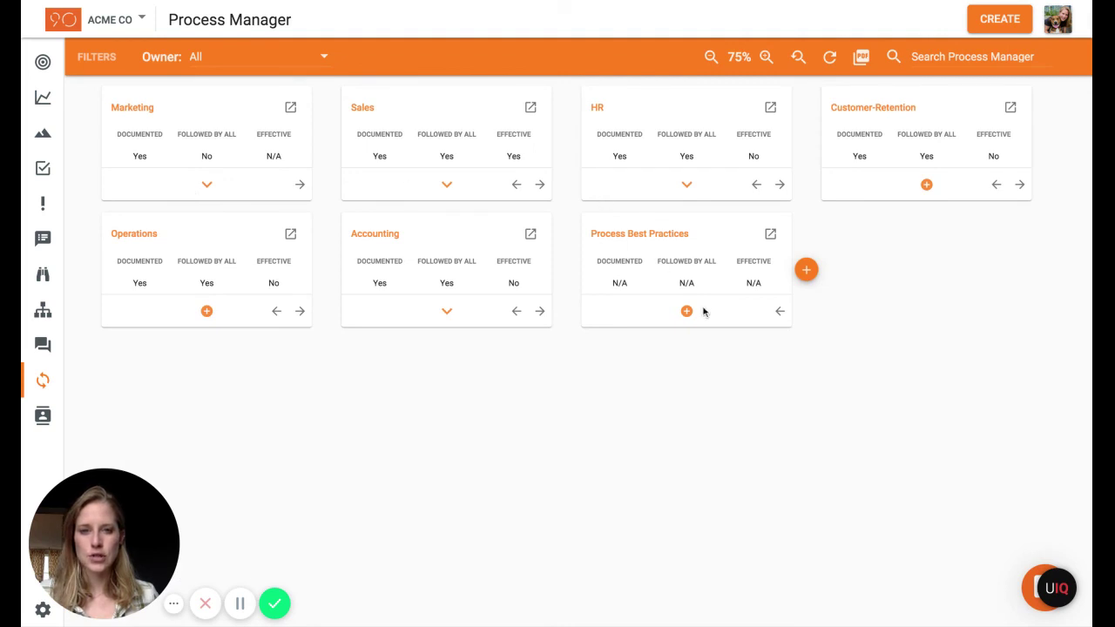